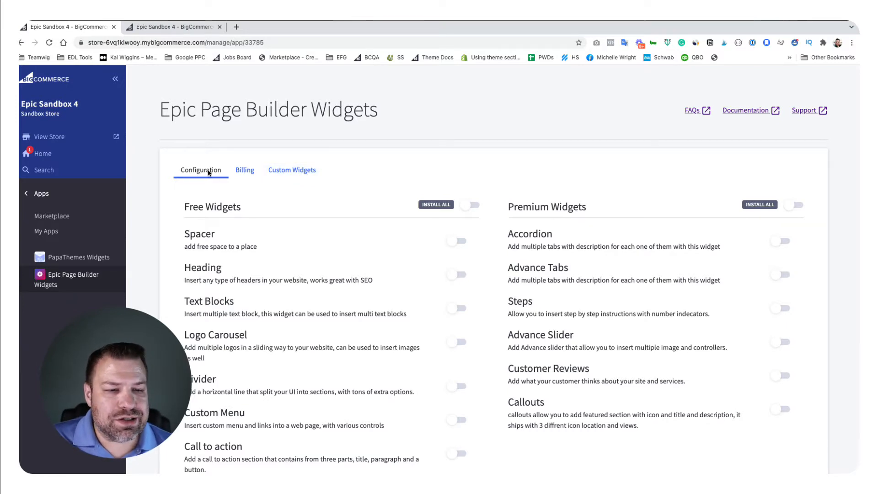
Step: Enable the Spacer, Heading and Text Blocks free widgets individually
scroll(294, 173, down, 3)
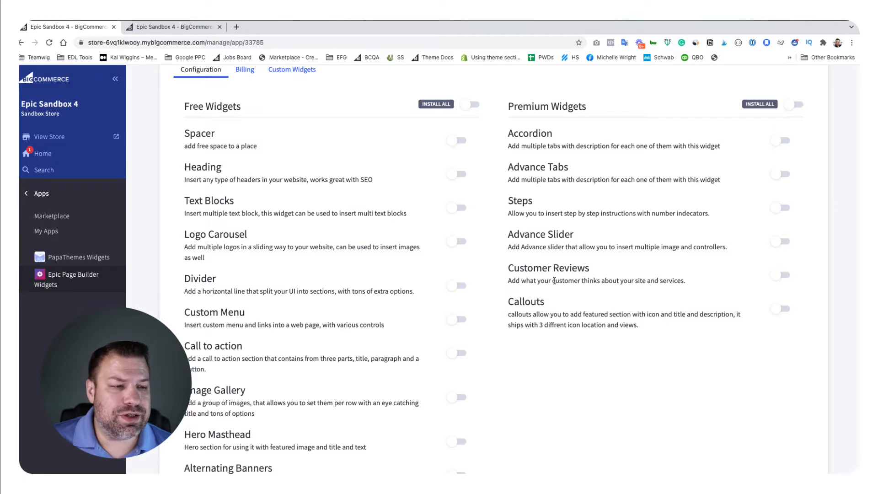
scroll(554, 281, up, 1)
click(457, 172)
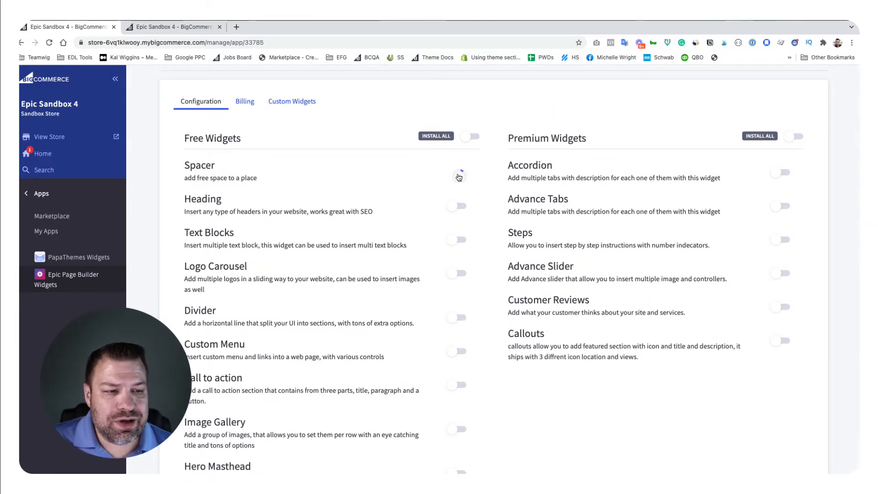
click(456, 206)
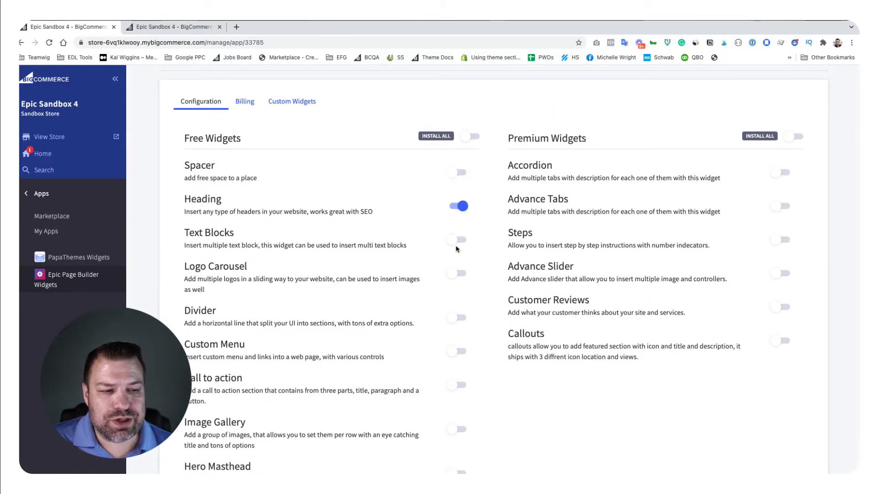
click(459, 173)
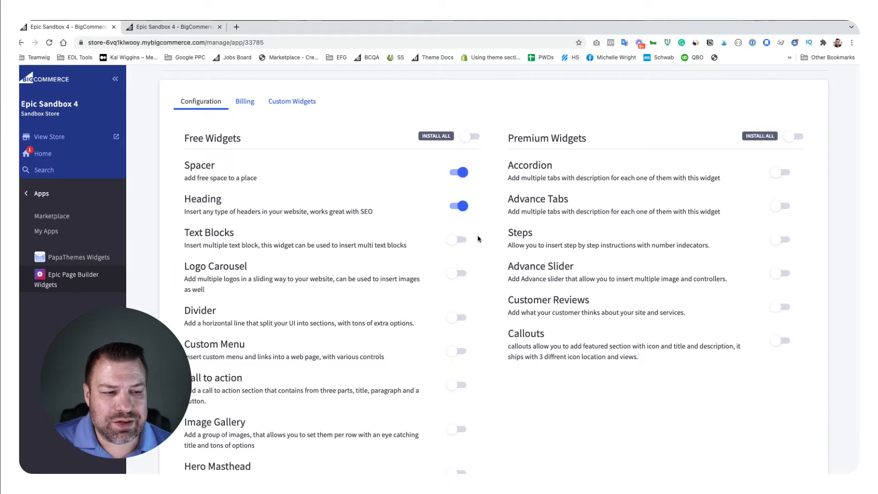
click(459, 239)
click(461, 206)
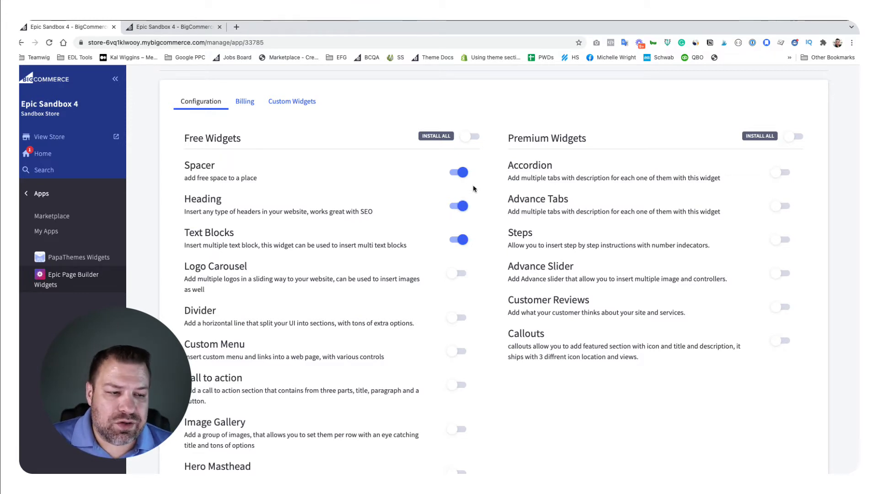
Step: Install all of the free widgets at once and review the complete free list
click(471, 138)
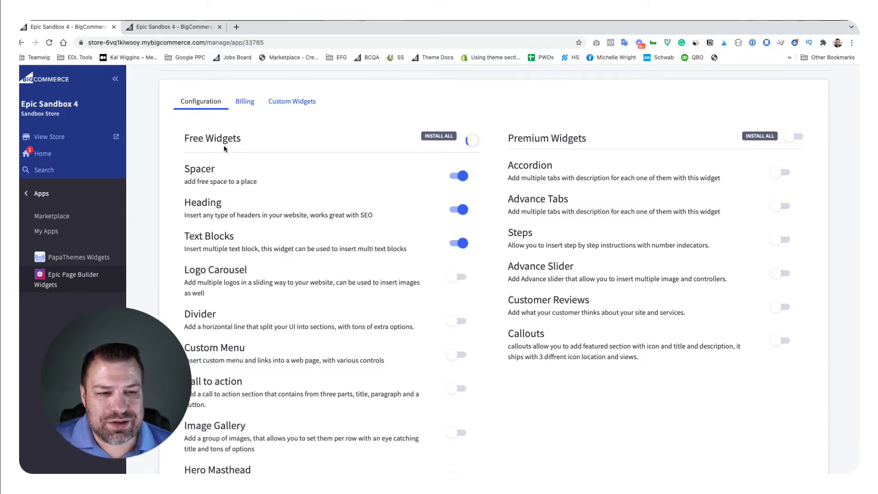
scroll(433, 283, down, 2)
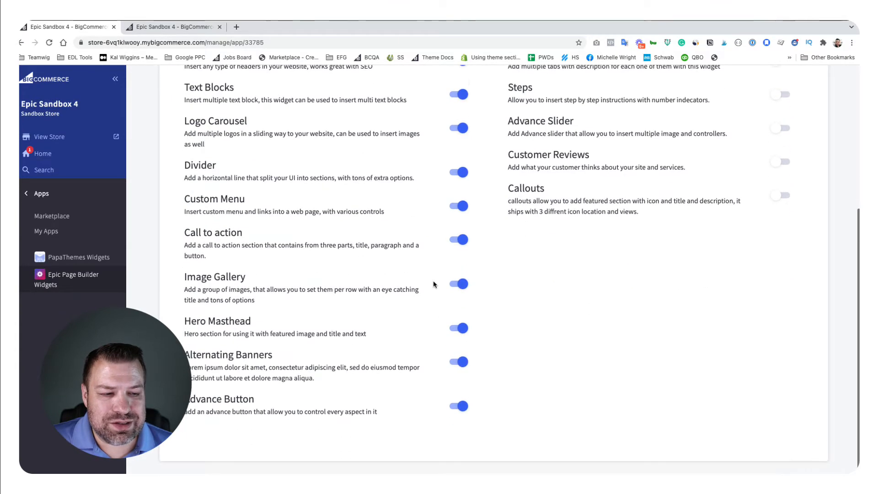
scroll(434, 281, up, 4)
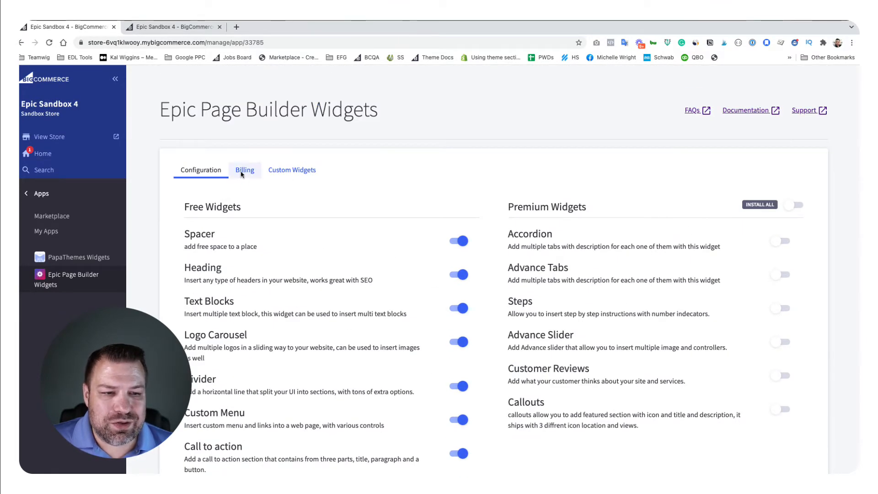
Step: Review the premium widgets, including Accordion, and install all of them at once
drag(586, 207, 507, 207)
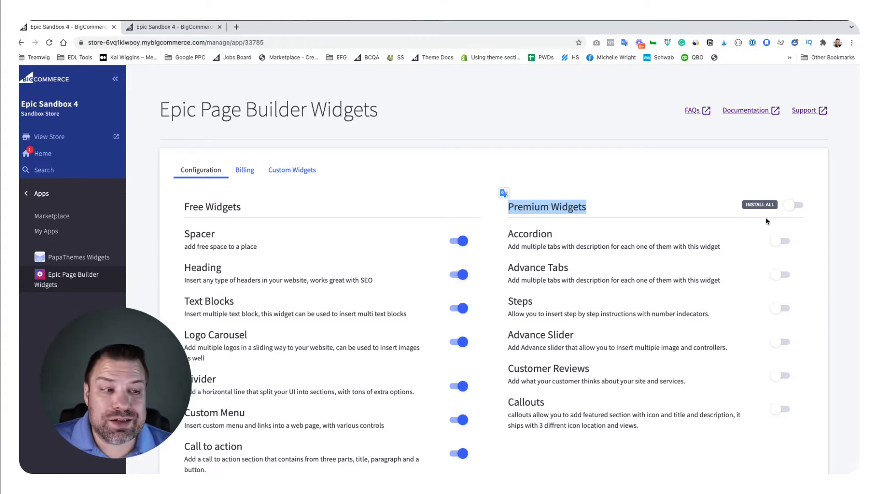
drag(507, 230, 683, 255)
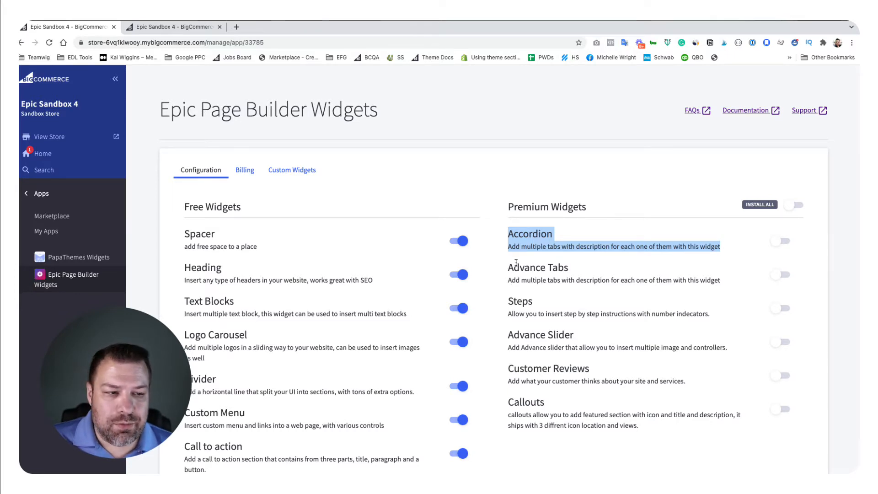
click(534, 235)
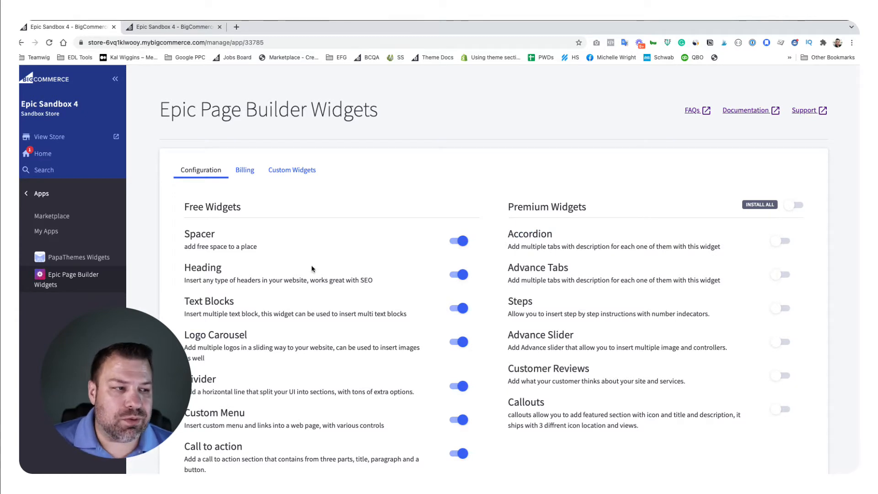
click(794, 207)
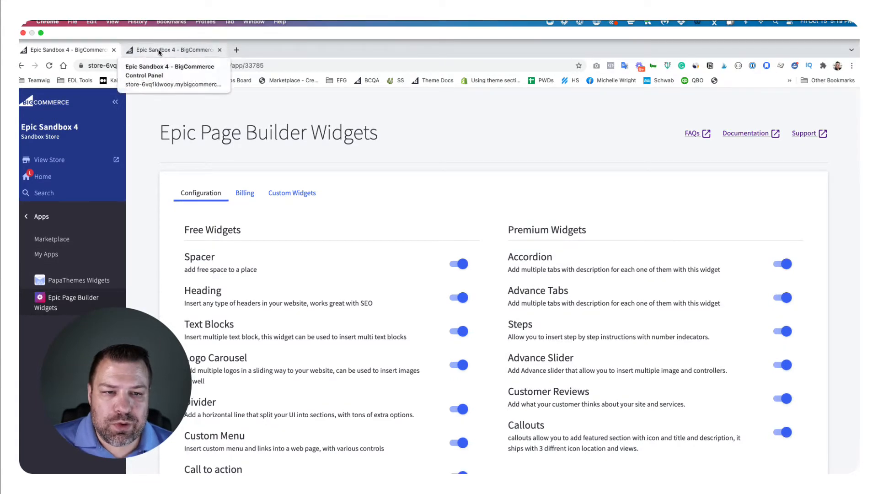
Step: Open the current Roots Original theme for customization and clear the existing widgets from the homepage's upper layout rows
click(159, 51)
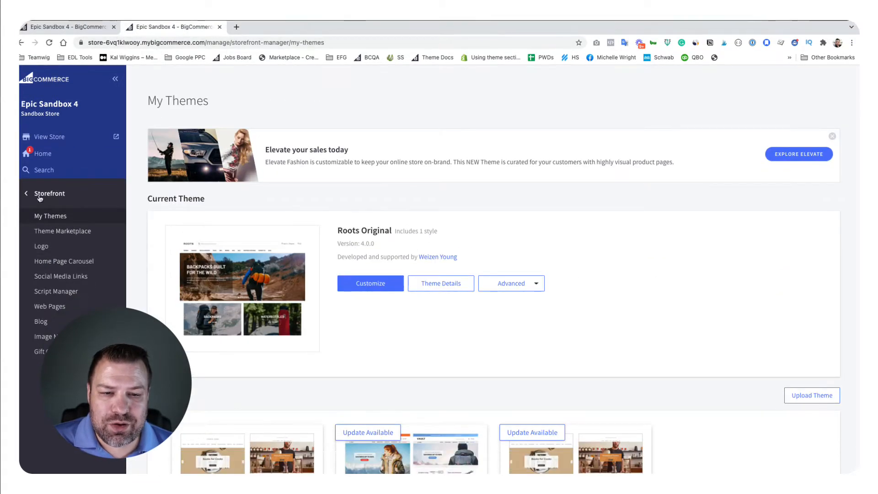
click(376, 288)
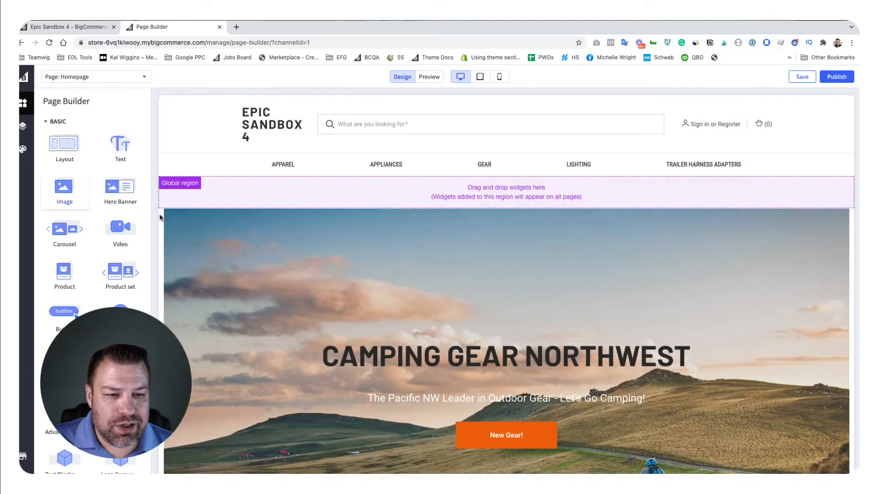
click(208, 218)
click(251, 215)
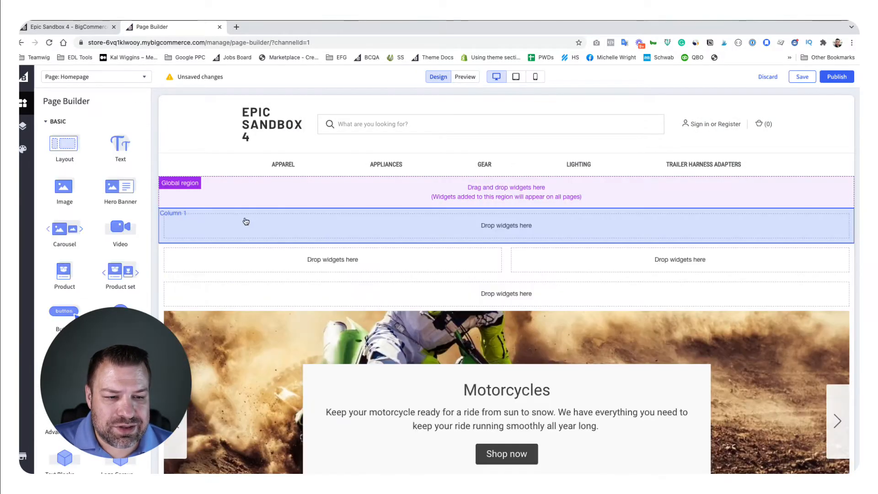
click(231, 337)
click(214, 315)
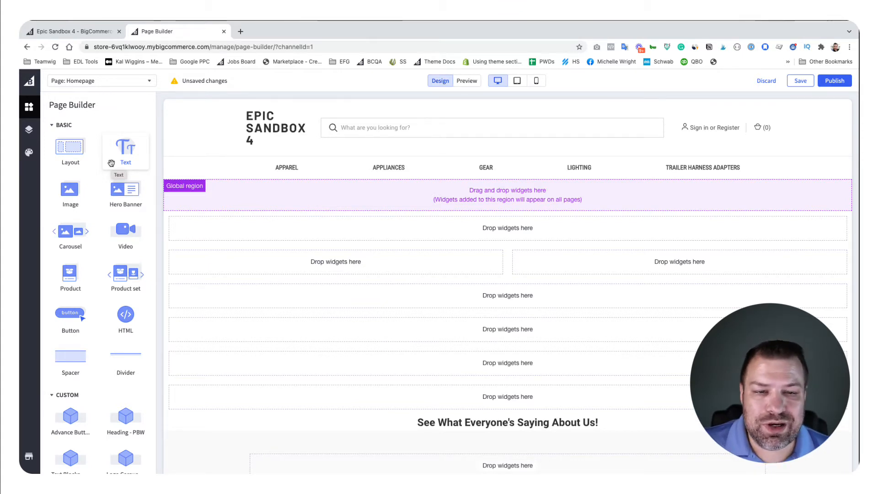
Step: Browse the custom widgets and place a Heading - PBW widget in the first empty row below the global region
click(53, 125)
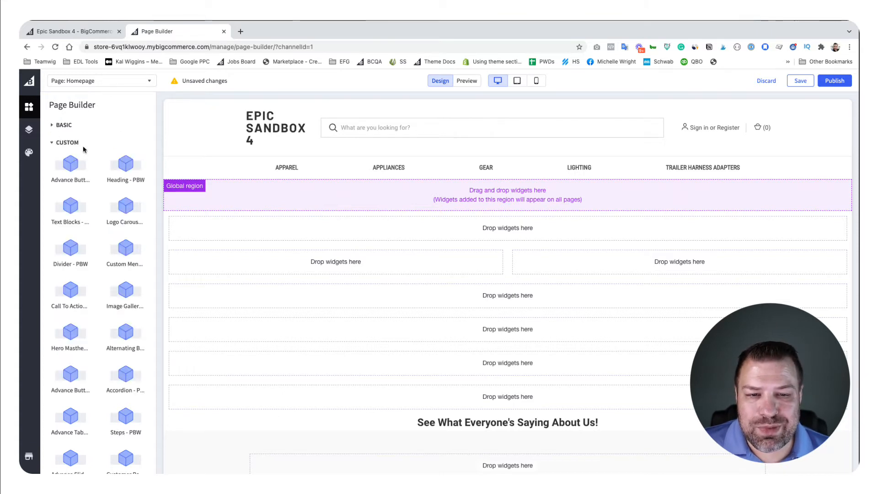
scroll(98, 255, down, 5)
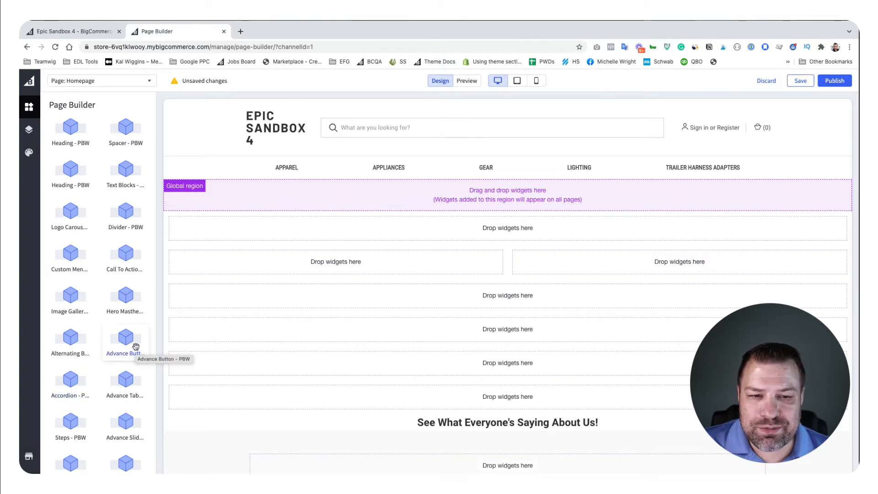
scroll(140, 338, up, 1)
scroll(140, 336, up, 2)
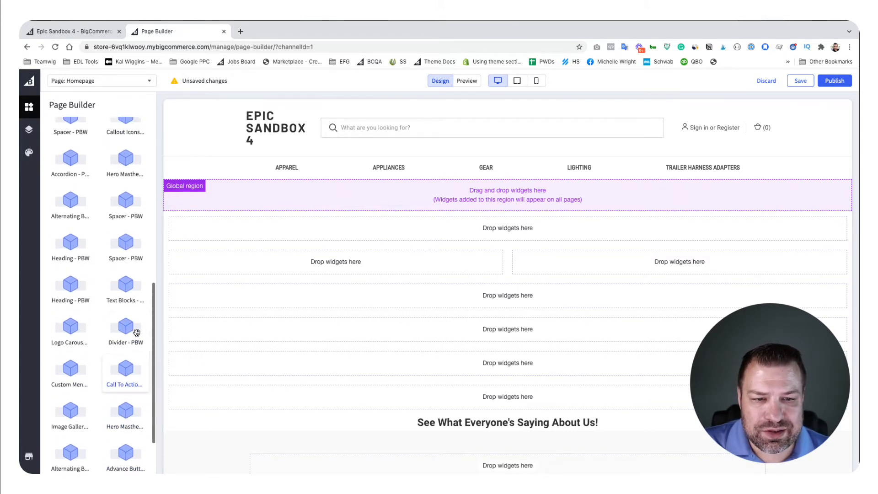
scroll(136, 333, down, 2)
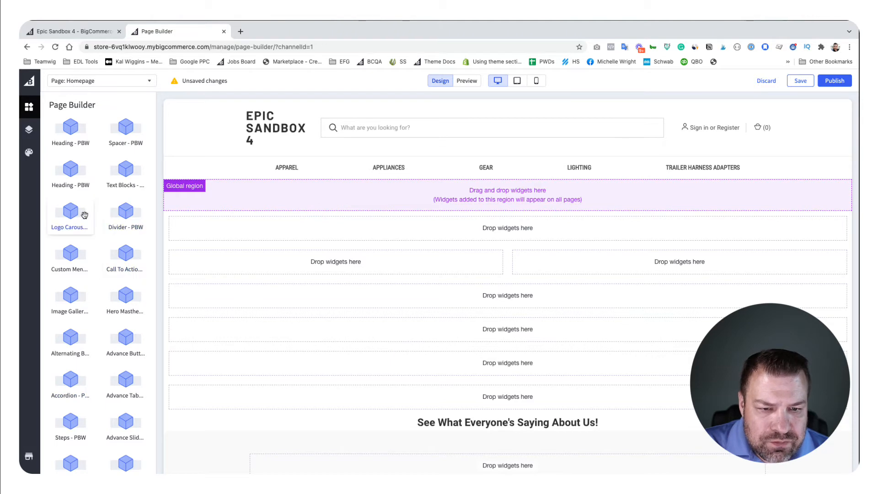
drag(70, 170, 411, 247)
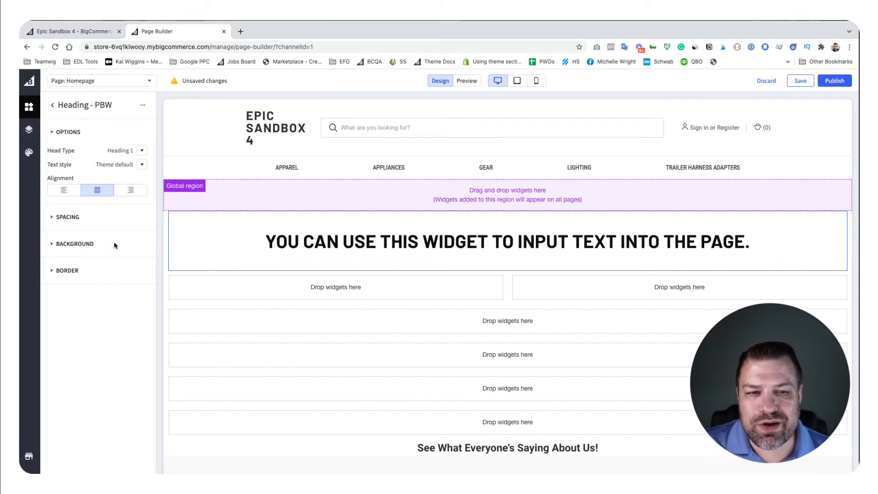
Step: Insert the text "sadasd" directly after "can" in the heading widget's sample text
click(335, 242)
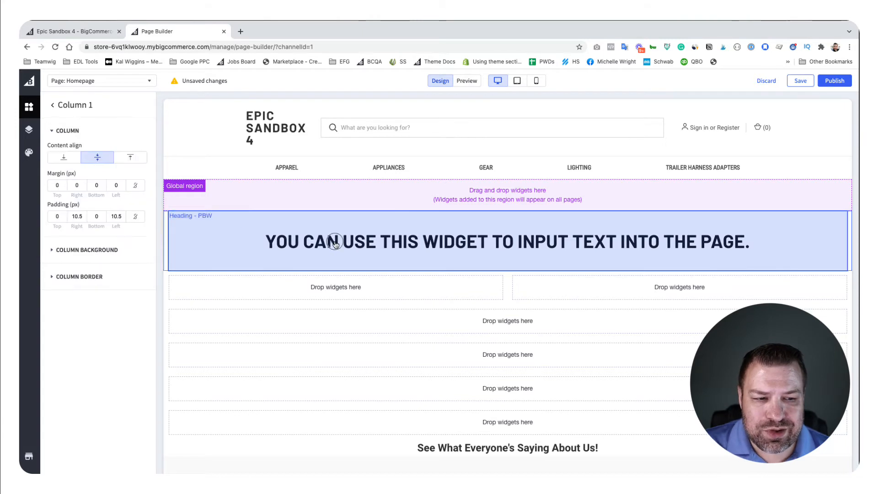
click(335, 242)
text(sadasd)
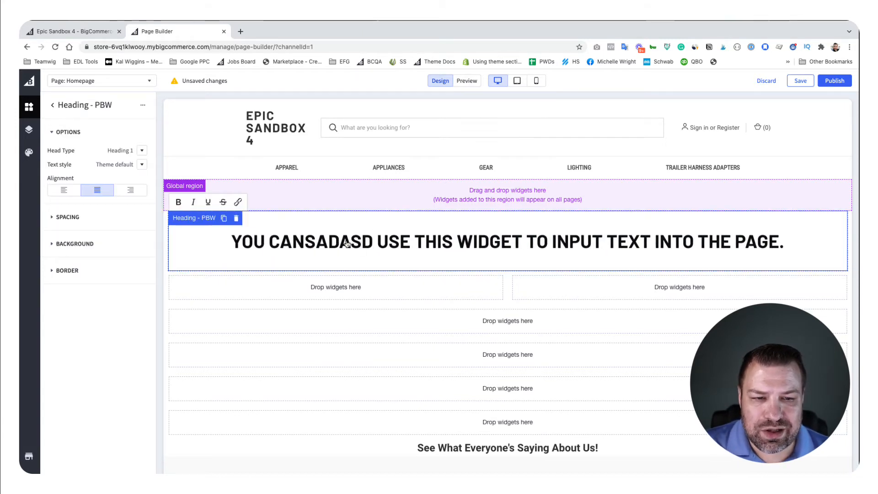
Step: Try Heading 2 and Heading 4 as the heading widget's head type, and return it to Heading 1
click(142, 151)
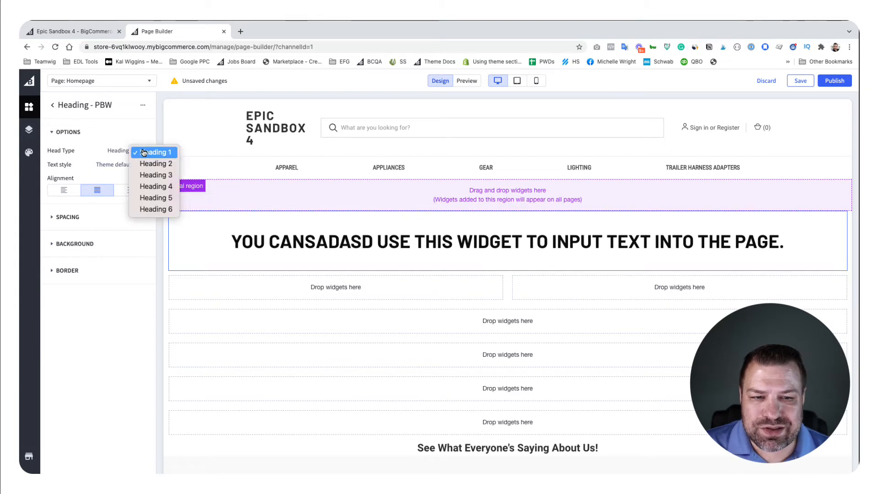
click(145, 164)
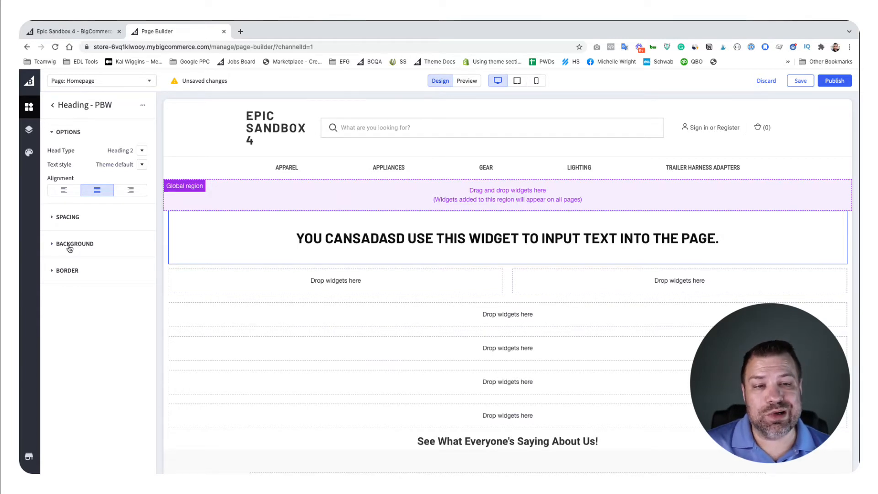
click(142, 154)
click(152, 174)
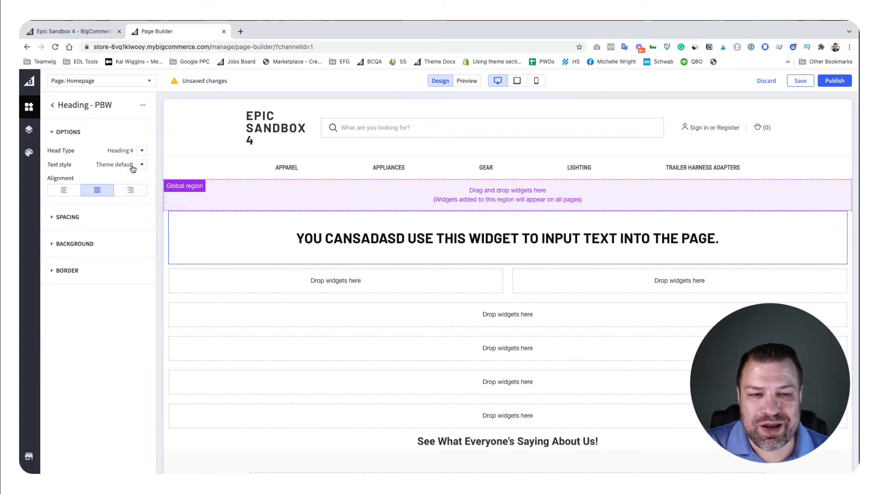
click(141, 152)
click(142, 118)
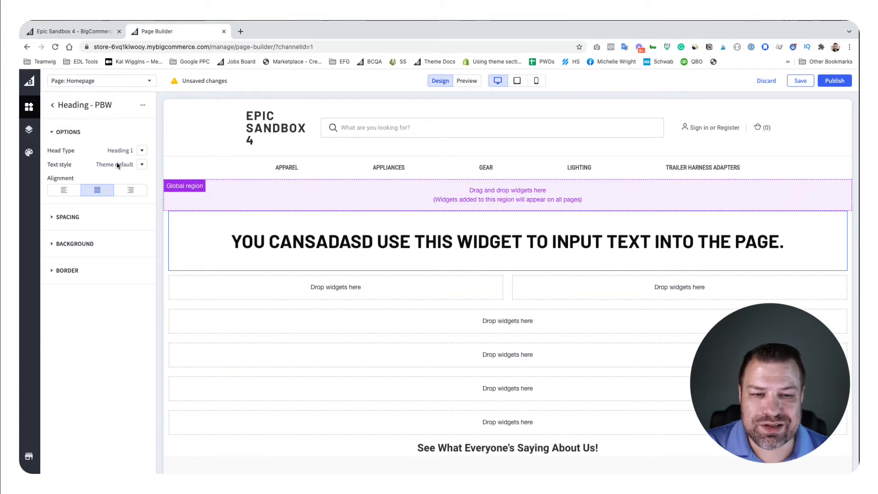
Step: Try a Custom text style with Medium font weight on the heading, and return the text style to Theme default
click(142, 164)
click(144, 180)
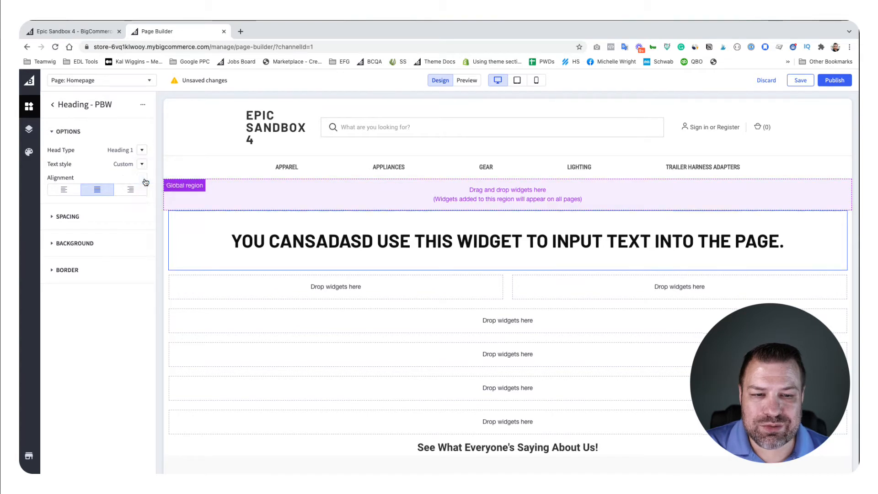
click(137, 208)
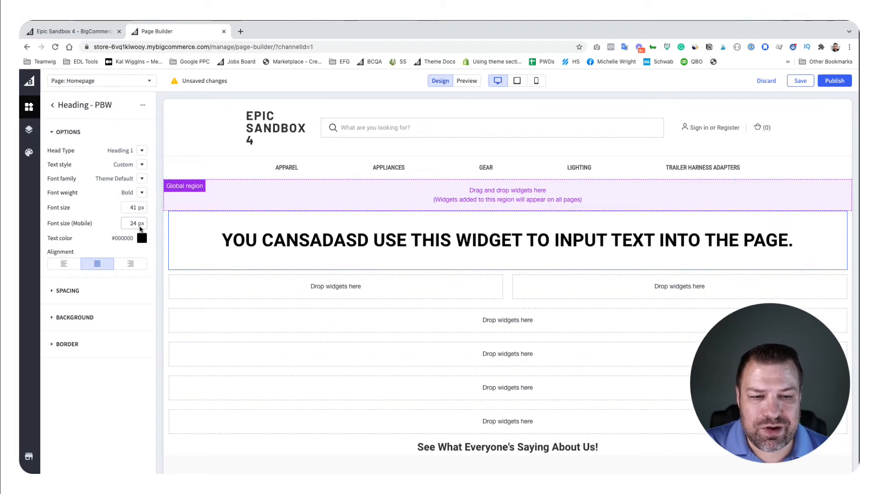
click(142, 193)
click(137, 175)
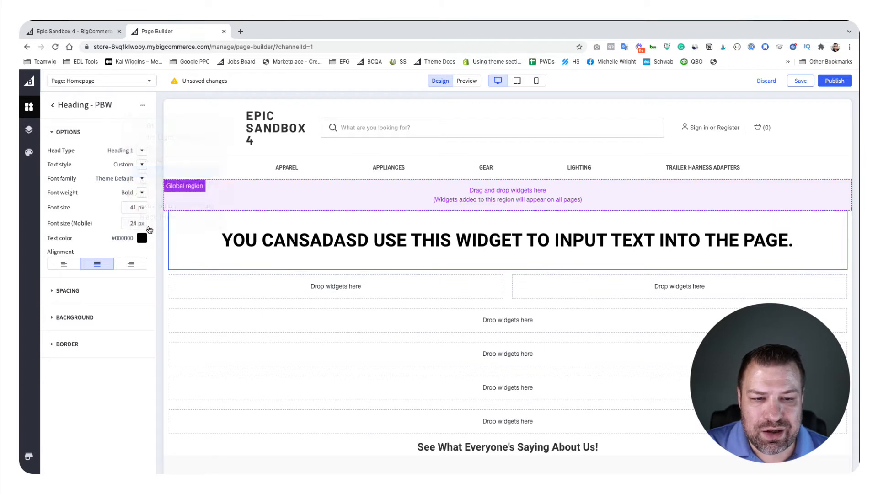
click(142, 180)
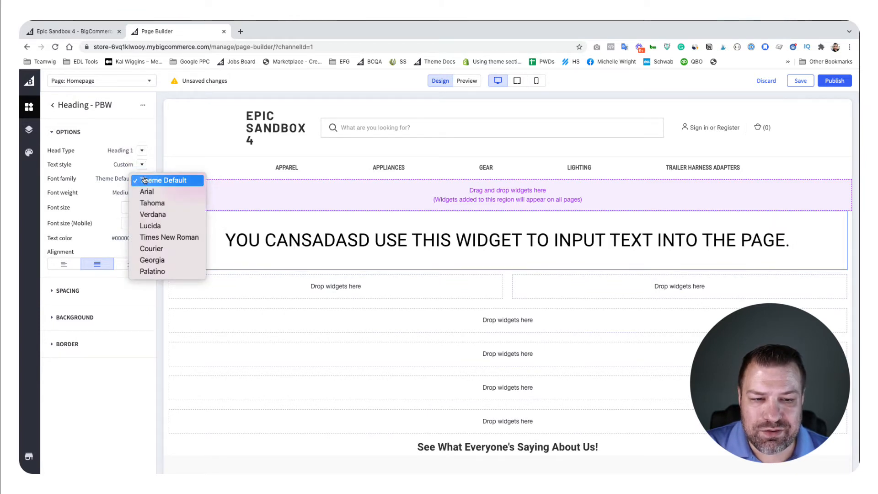
click(150, 163)
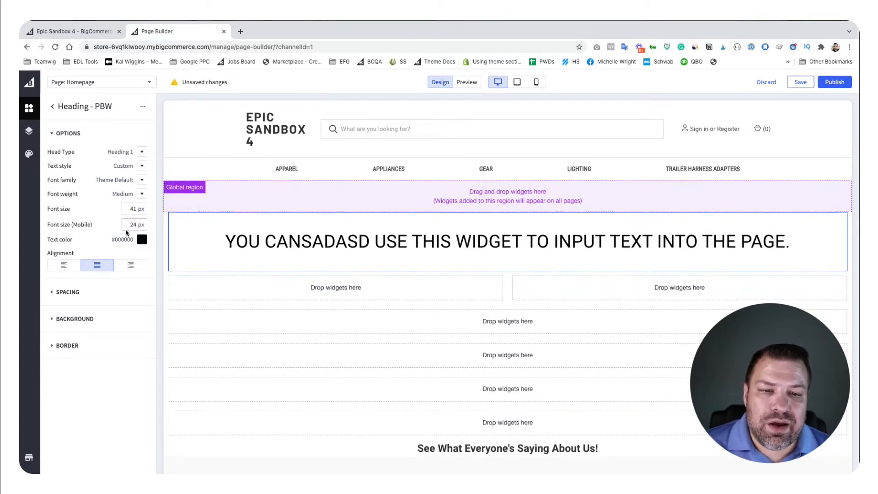
click(140, 164)
key(Return)
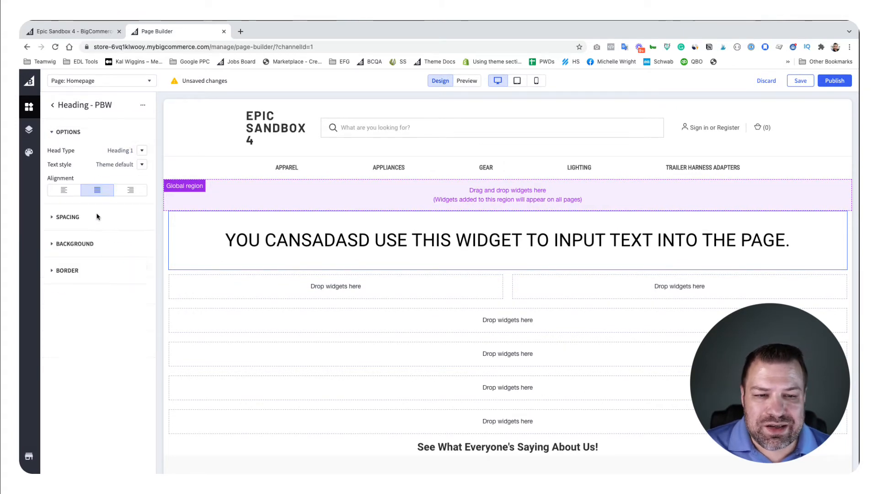
Step: Place an Alternating Banners - PBW widget directly below the heading and look over its content fields
click(53, 106)
scroll(123, 325, down, 5)
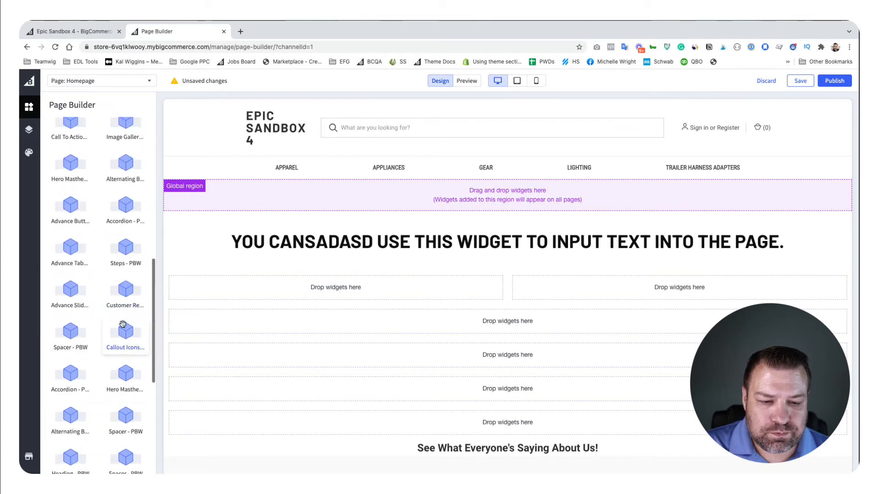
scroll(123, 324, down, 7)
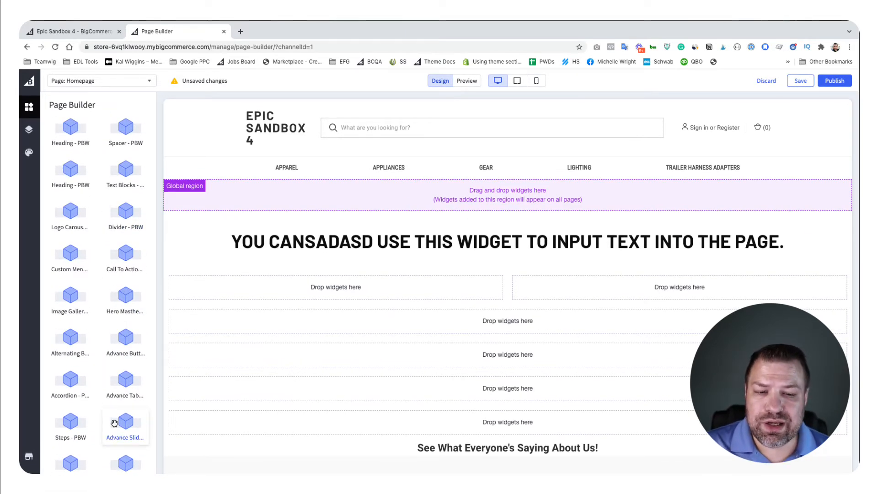
drag(71, 342, 501, 280)
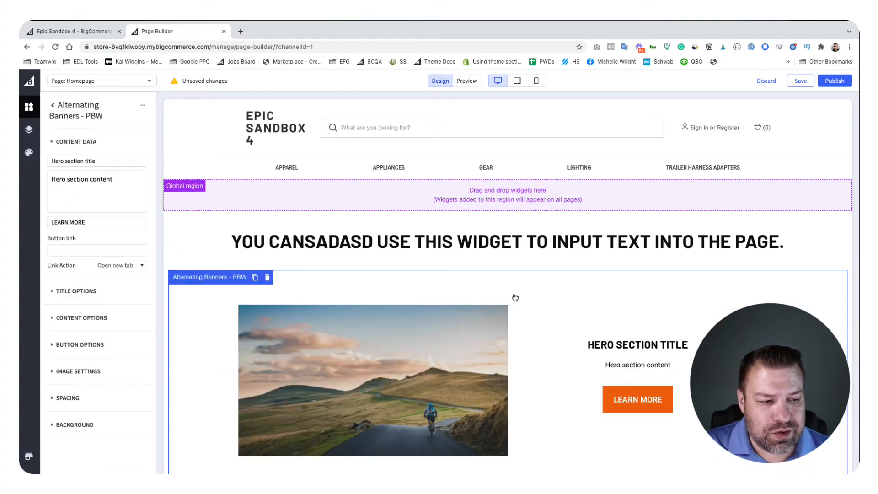
scroll(521, 300, down, 2)
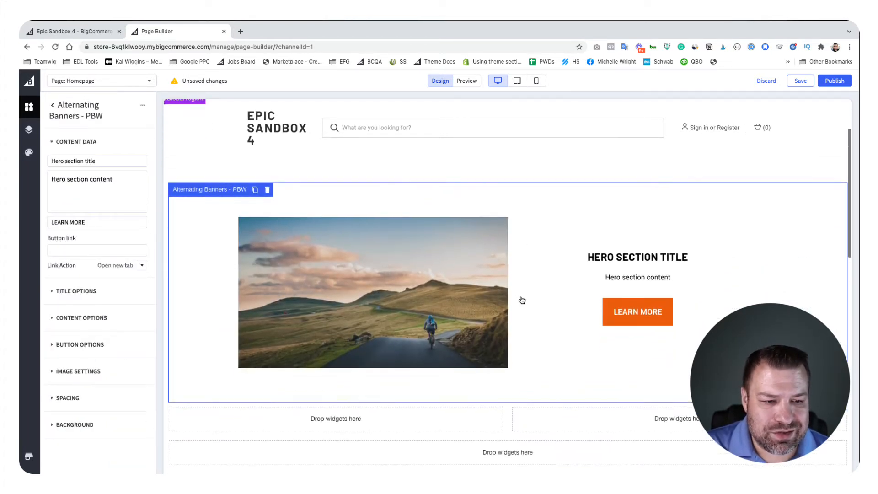
scroll(520, 300, up, 1)
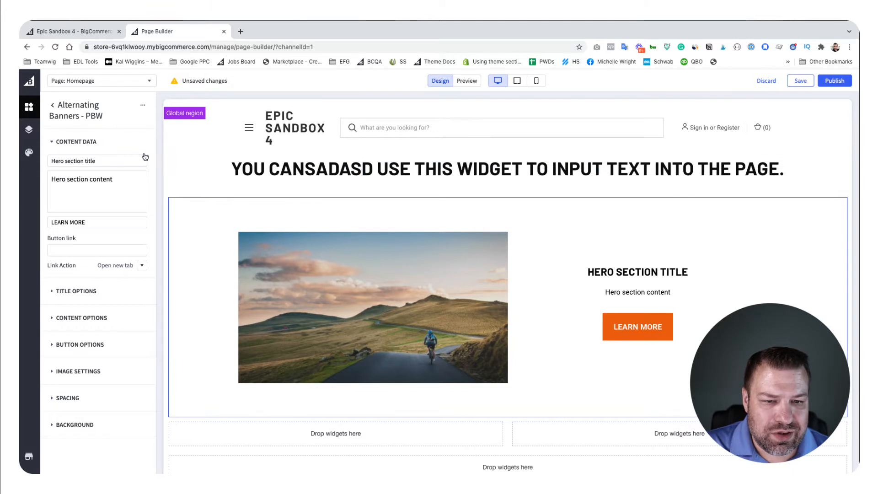
drag(113, 179, 51, 178)
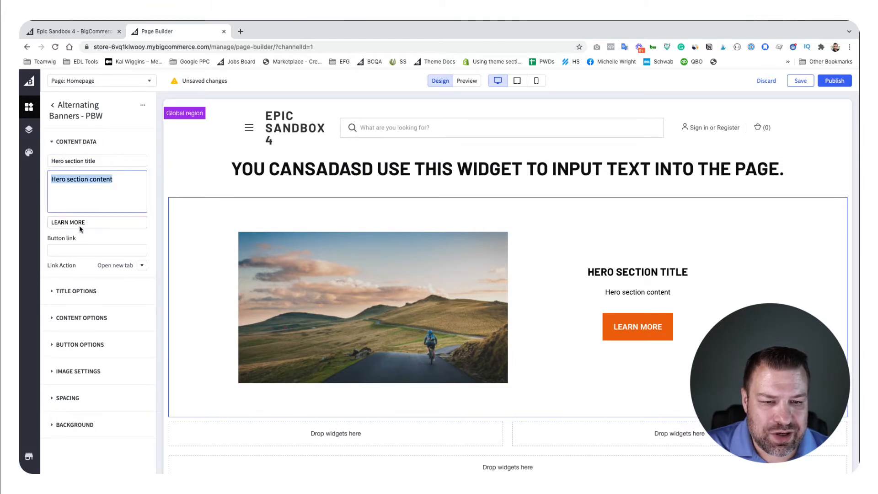
key(Tab)
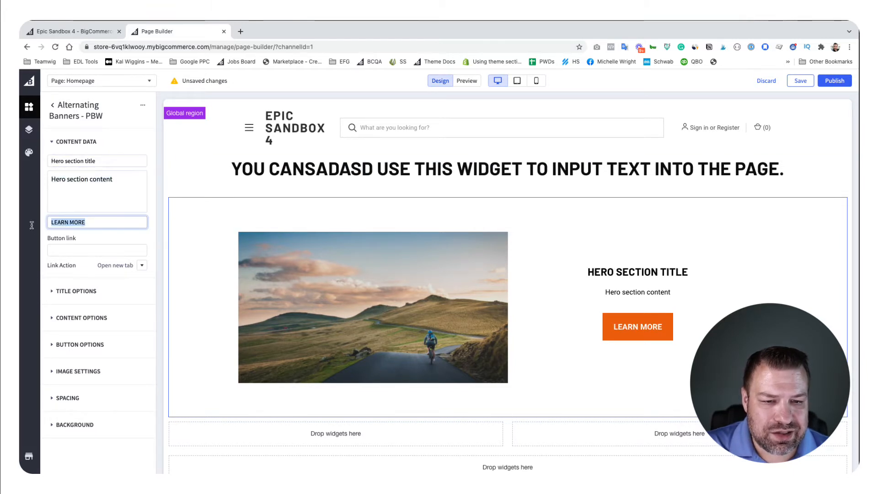
Step: Try Right as the alternating banner's image alignment, and return it to Left
click(87, 371)
scroll(101, 369, down, 2)
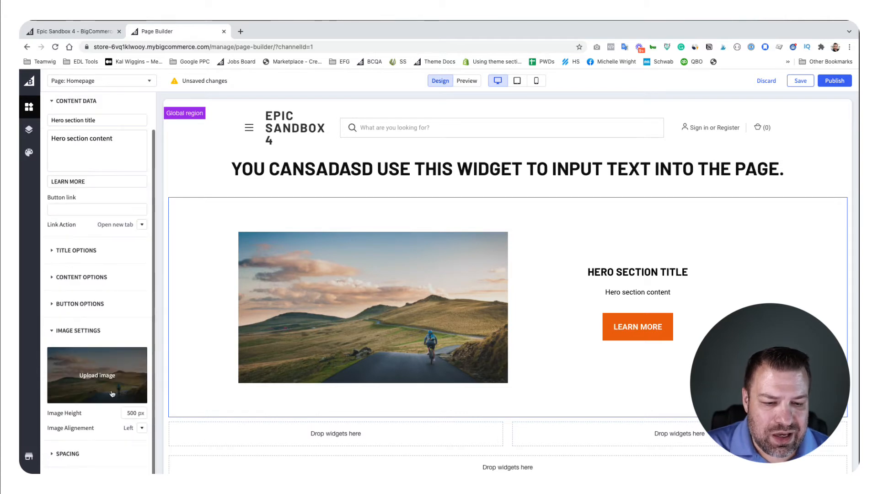
click(142, 428)
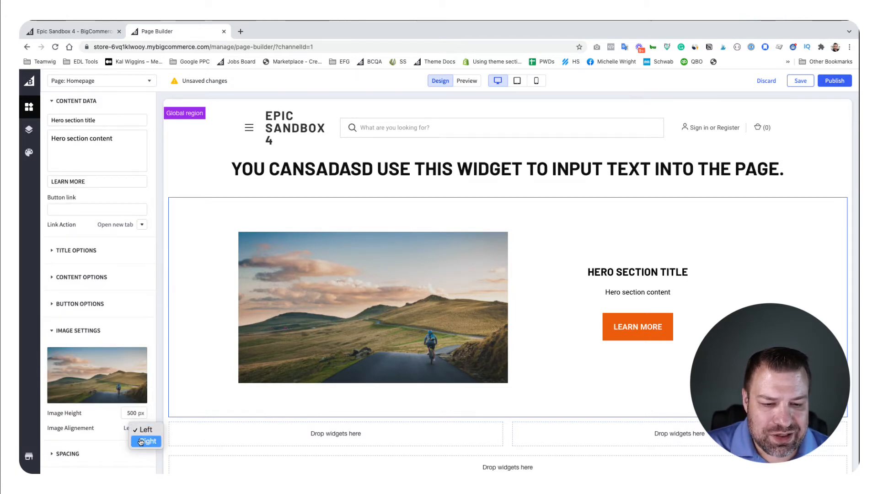
click(146, 441)
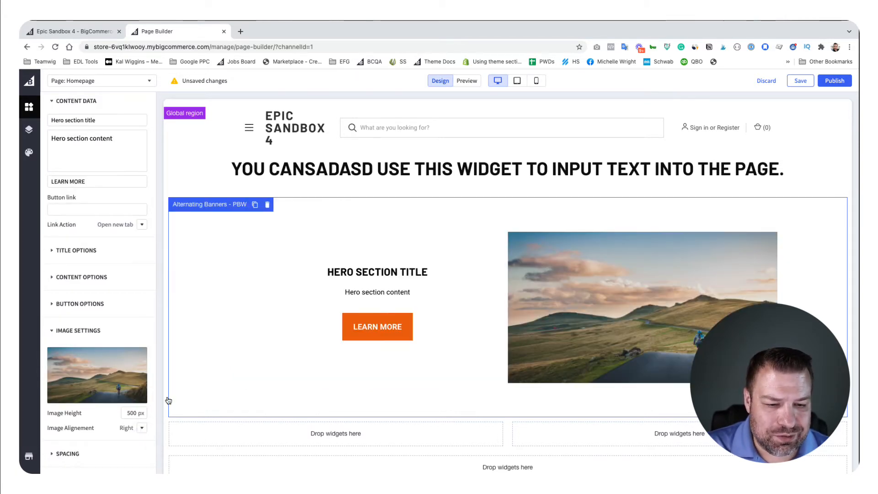
click(140, 428)
click(145, 419)
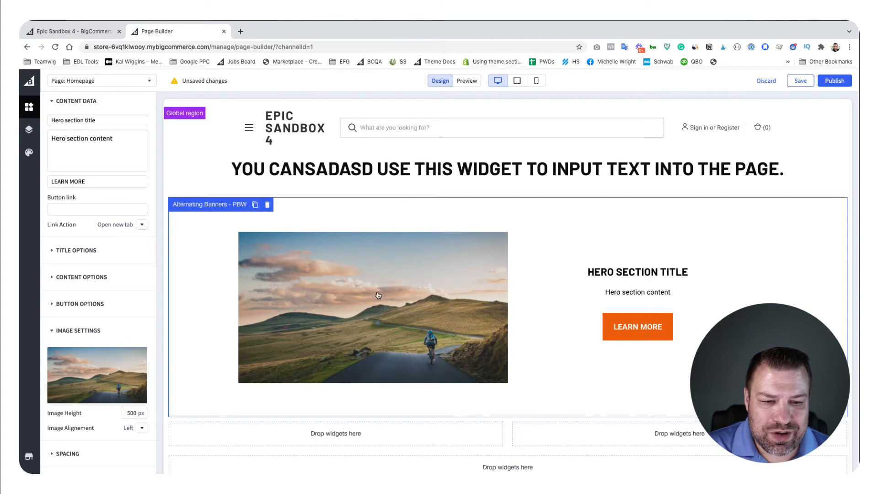
Step: Set the right and left margins of the alternating banner's content to 20 px
click(87, 277)
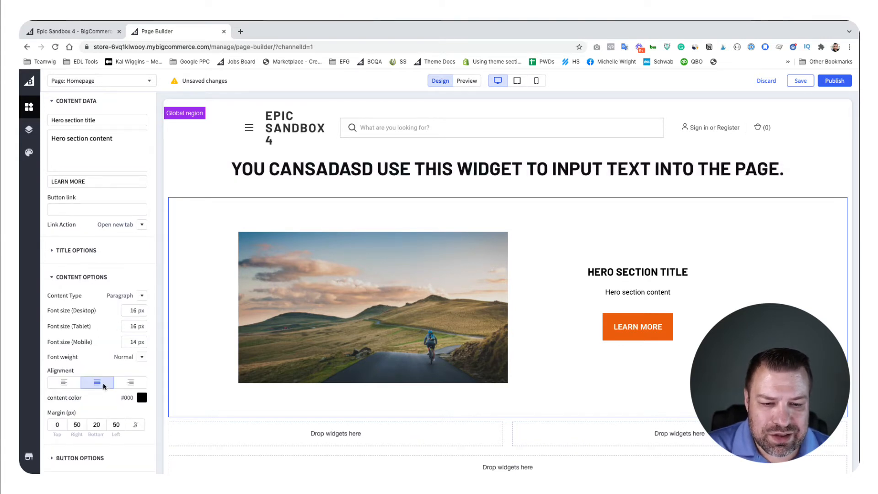
double_click(65, 425)
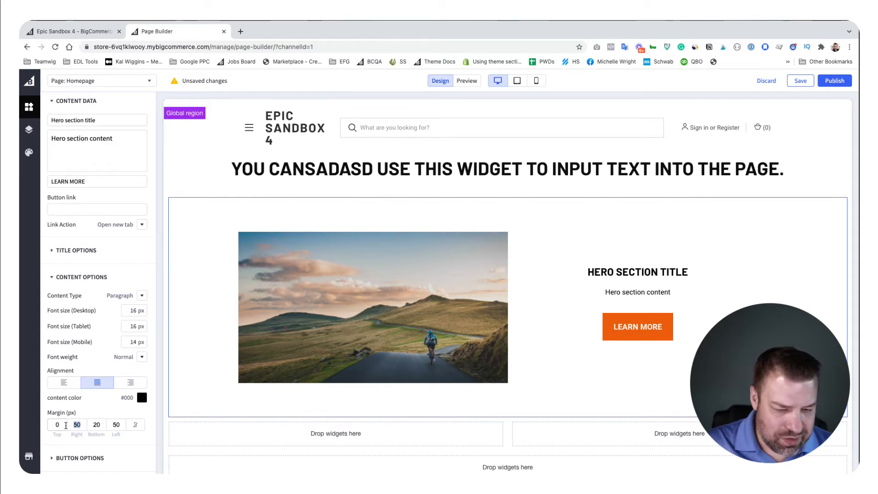
key(Tab)
text(20)
key(Tab)
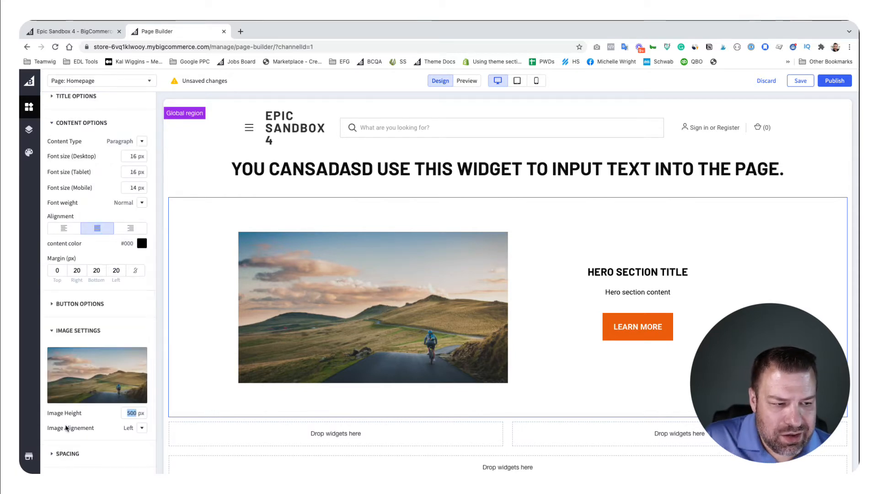
scroll(73, 398, up, 5)
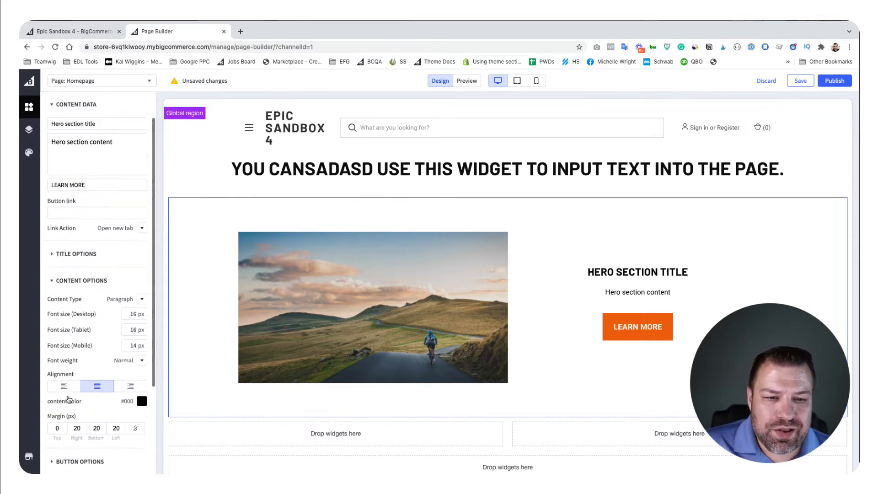
Step: Duplicate the Alternating Banners - PBW widget
click(142, 107)
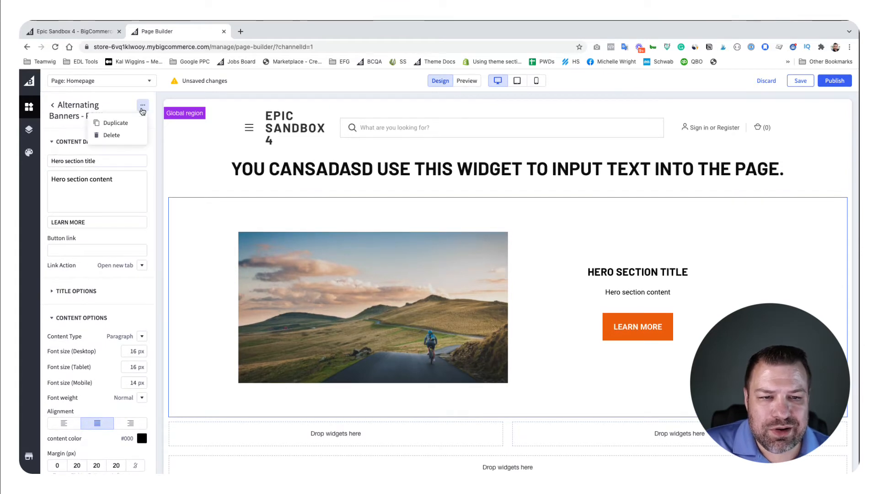
click(116, 122)
scroll(494, 321, down, 2)
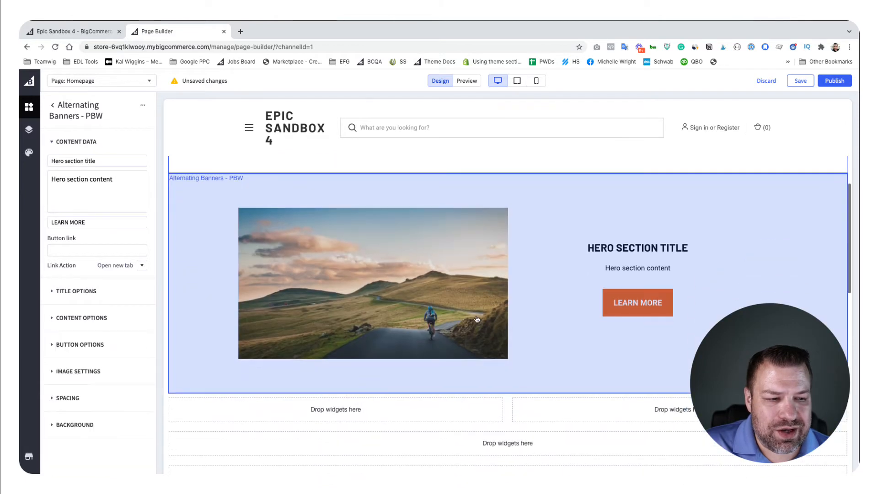
Step: Set the duplicated banner's image alignment to Right, review both banners, and collapse the Content Data settings
click(84, 372)
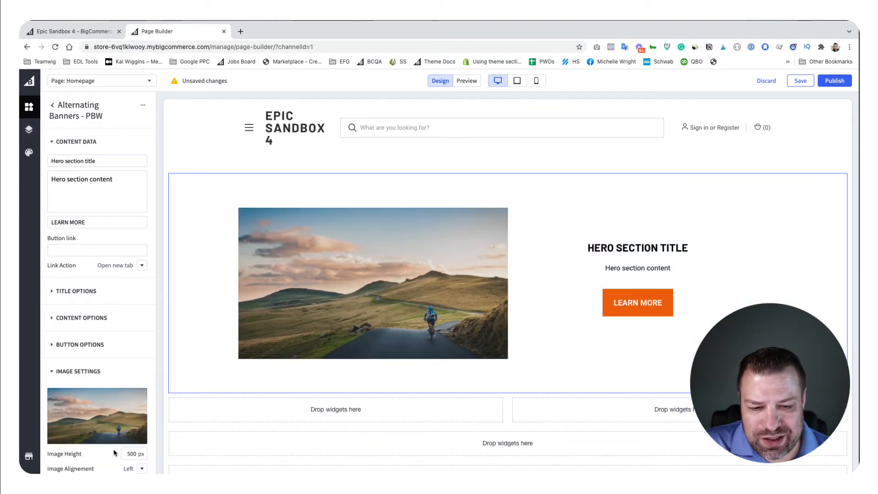
scroll(113, 449, down, 1)
click(140, 428)
click(141, 441)
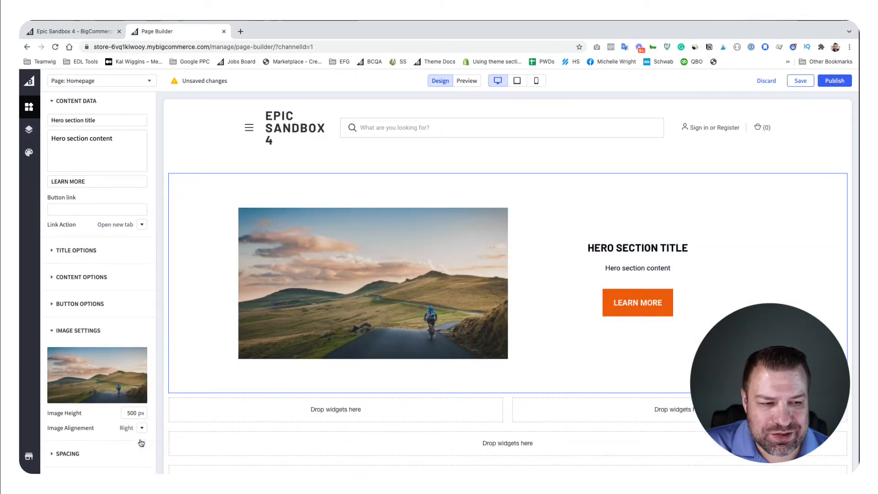
scroll(402, 368, up, 3)
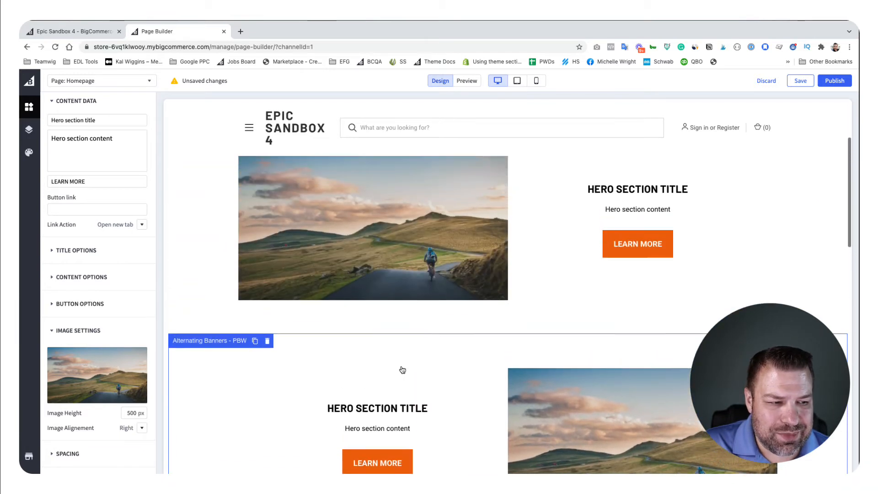
scroll(402, 370, down, 3)
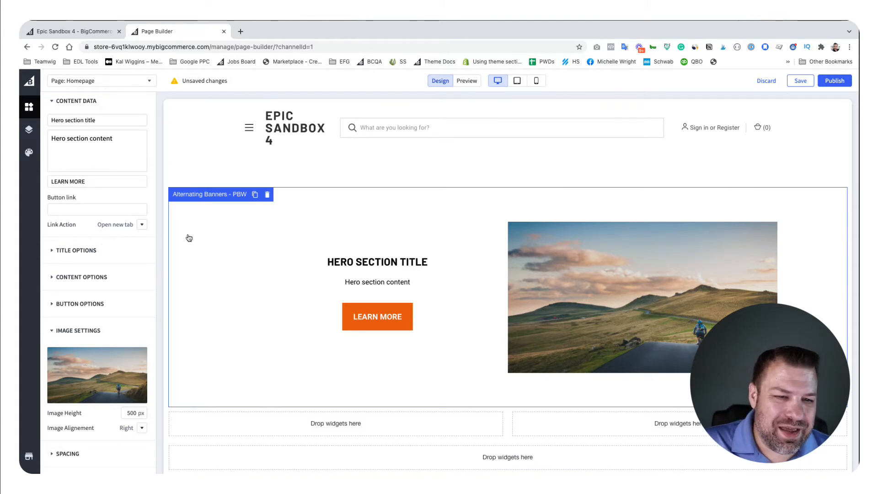
scroll(101, 183, up, 1)
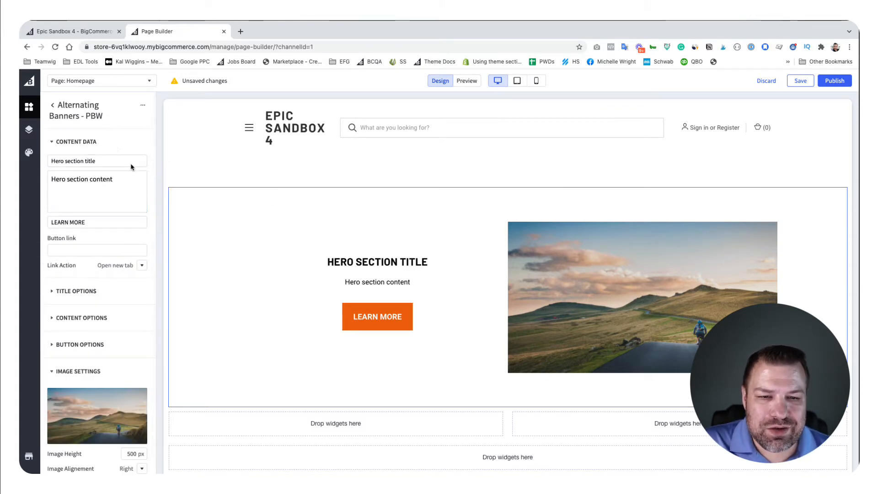
click(51, 143)
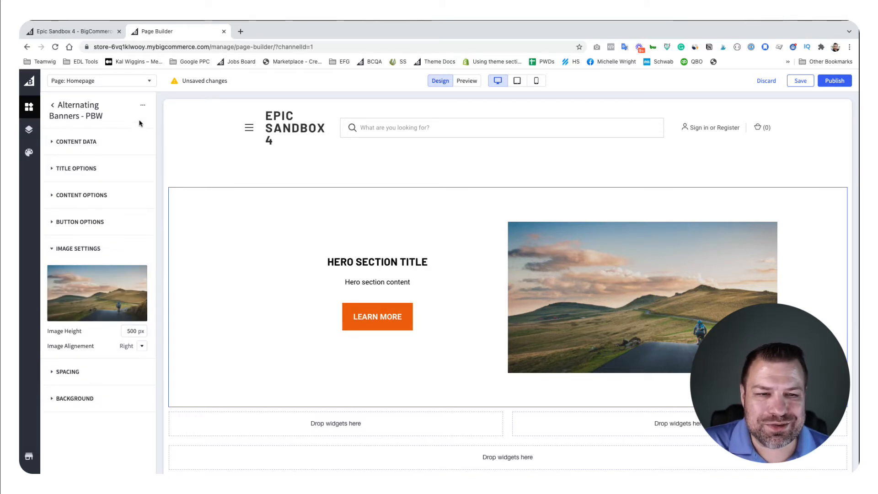
Step: Place an Image Gallery - PBW widget below the duplicated alternating banner
click(142, 106)
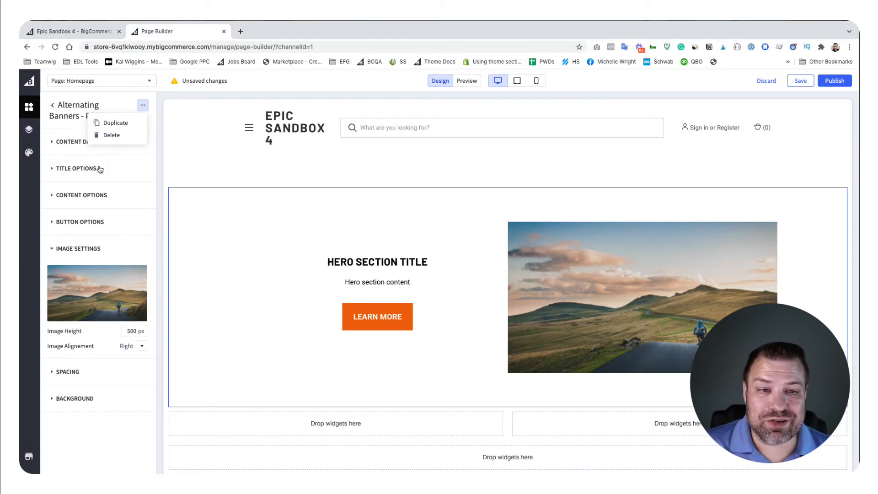
click(53, 105)
scroll(94, 247, down, 20)
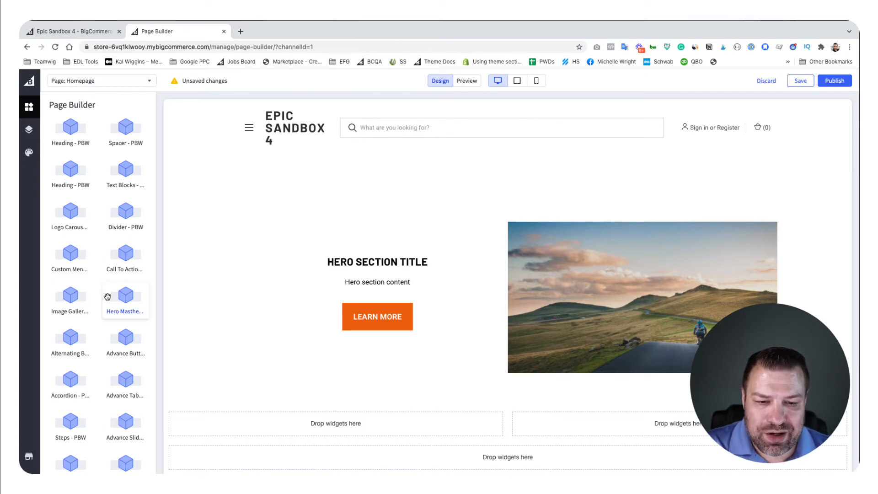
drag(69, 295, 409, 393)
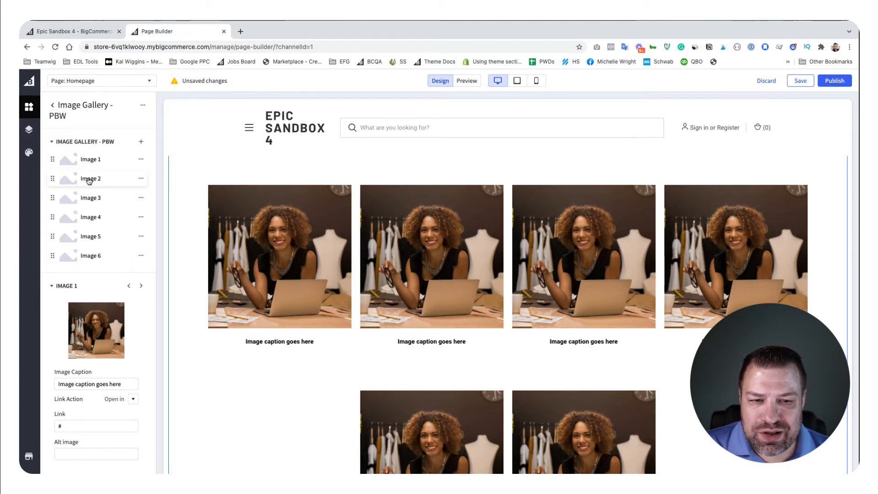
Step: Replace the gallery's Image 3 with the red off-road vehicle picture from the store's saved images
click(90, 197)
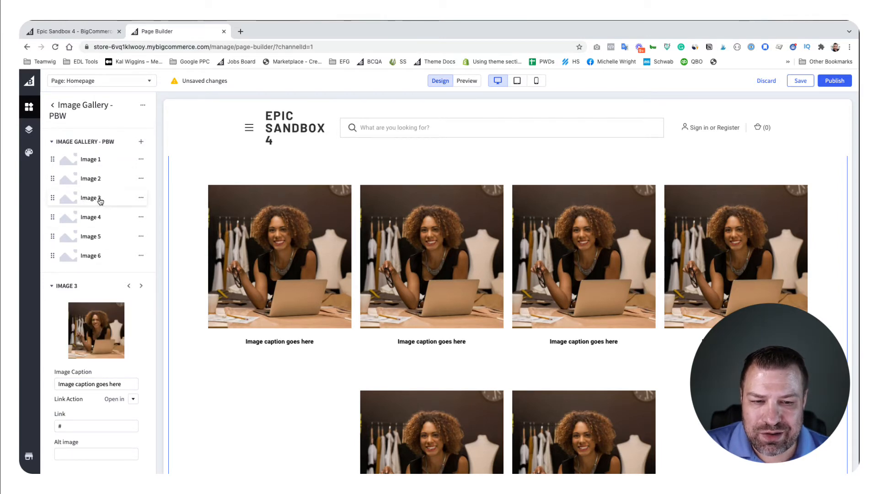
click(92, 331)
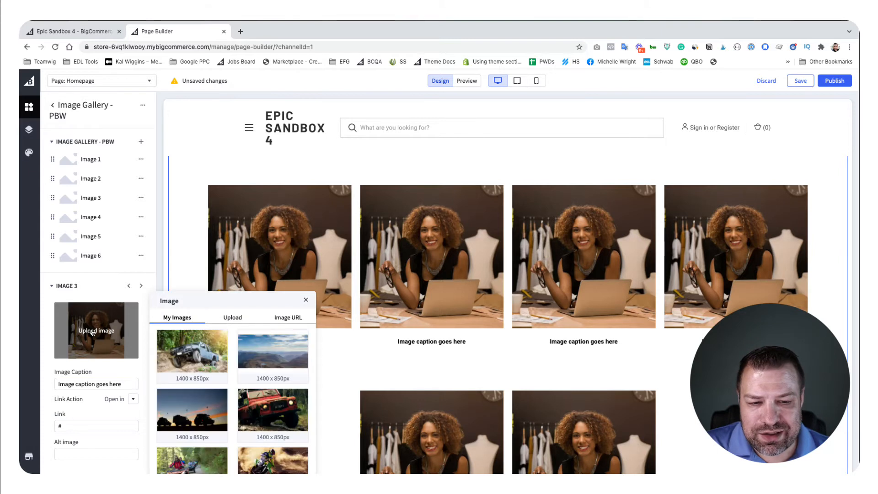
click(266, 410)
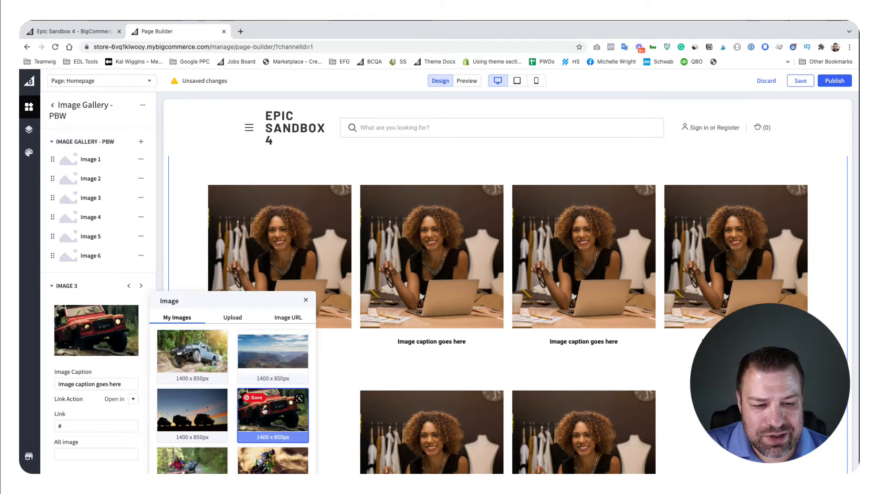
click(140, 365)
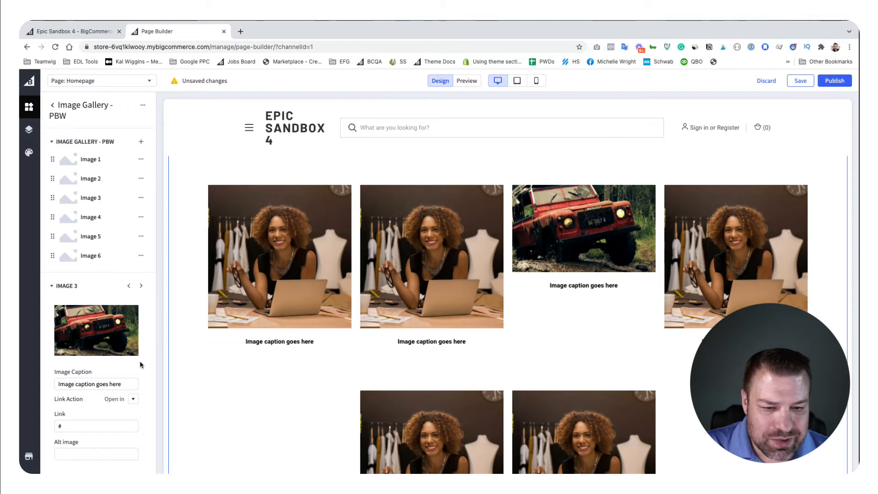
Step: Set the caption of the gallery's Image 4 to "213123" and advance to the settings of Image 6
click(96, 218)
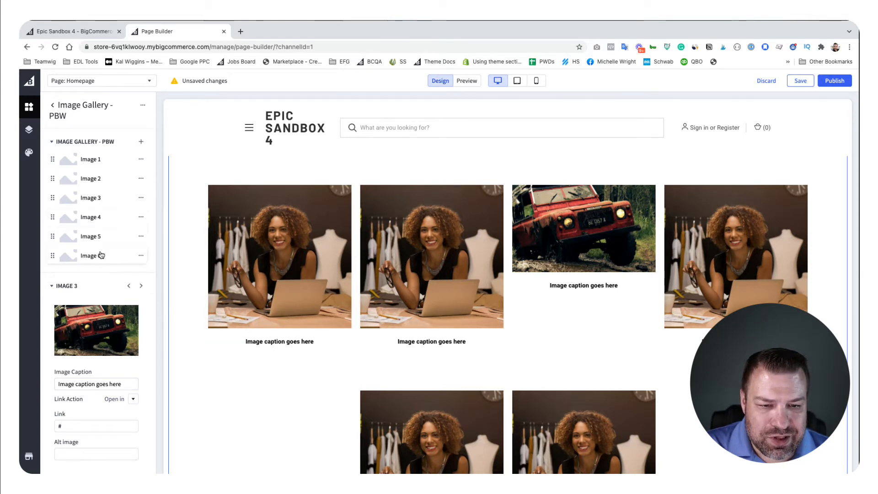
click(79, 384)
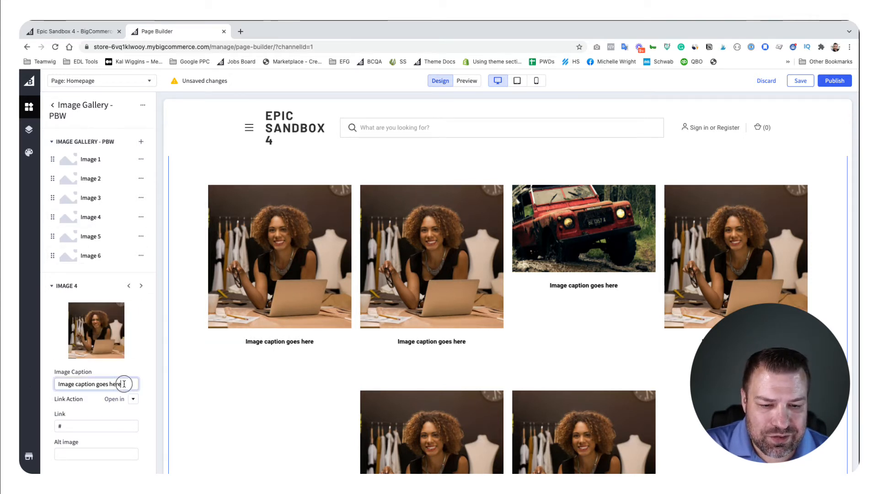
key(ctrl+a)
text(2)
key(Tab)
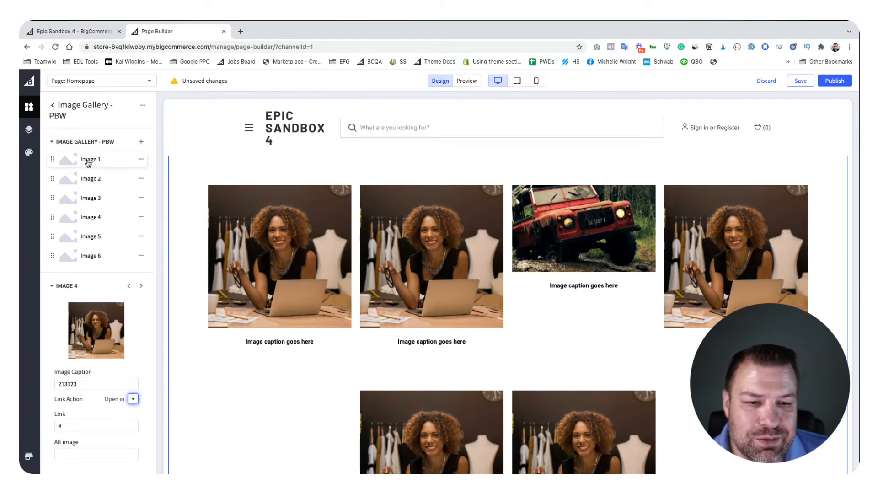
click(141, 287)
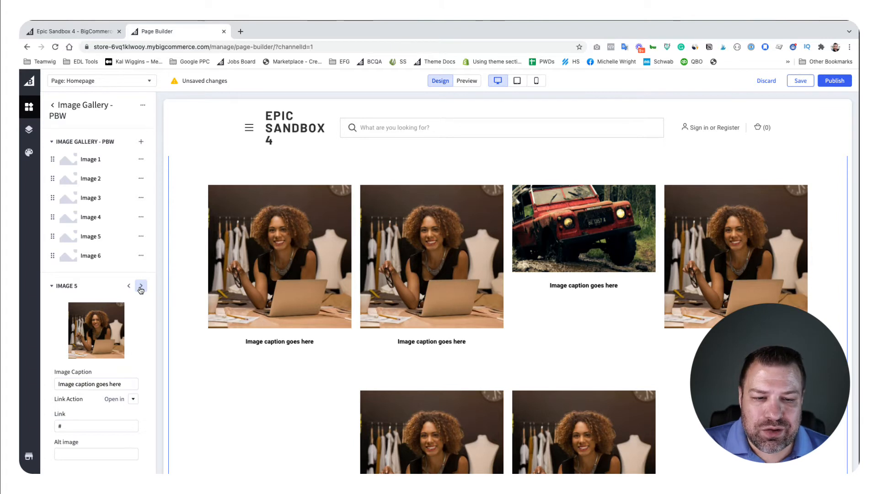
click(141, 288)
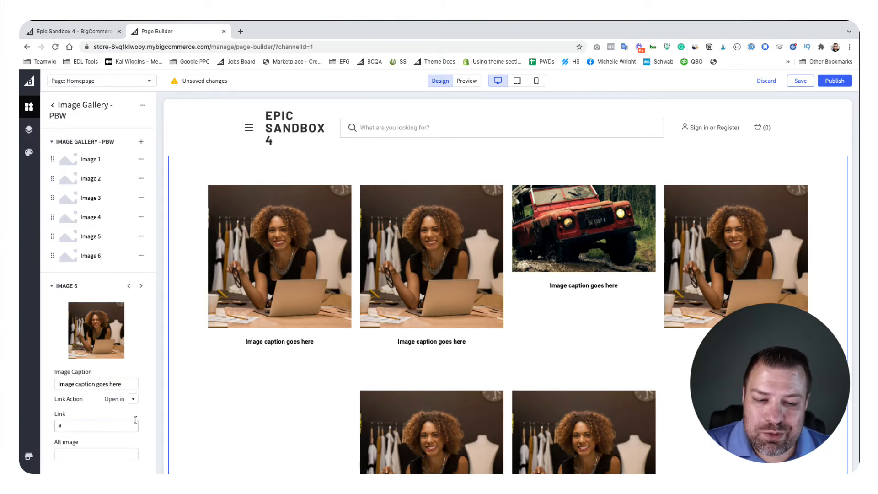
Step: Set the image gallery's images per row to 5 on desktop and 3 on tablet in its settings
scroll(135, 419, down, 2)
scroll(133, 413, up, 2)
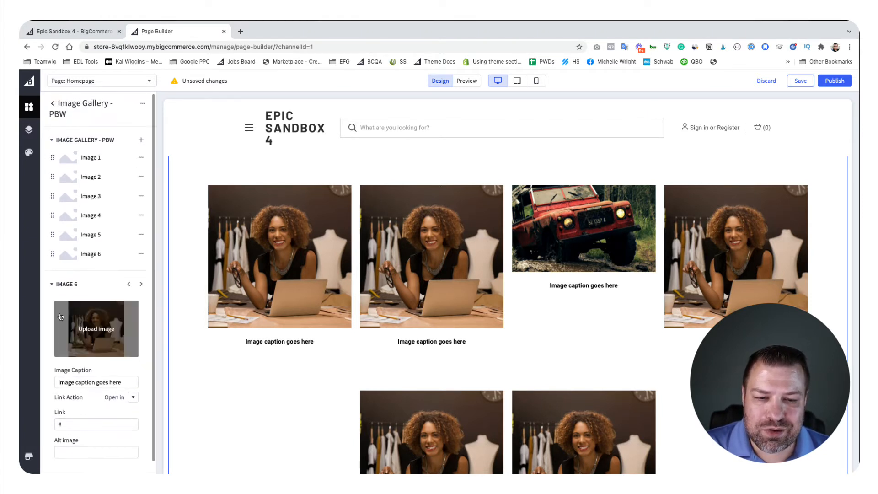
click(142, 105)
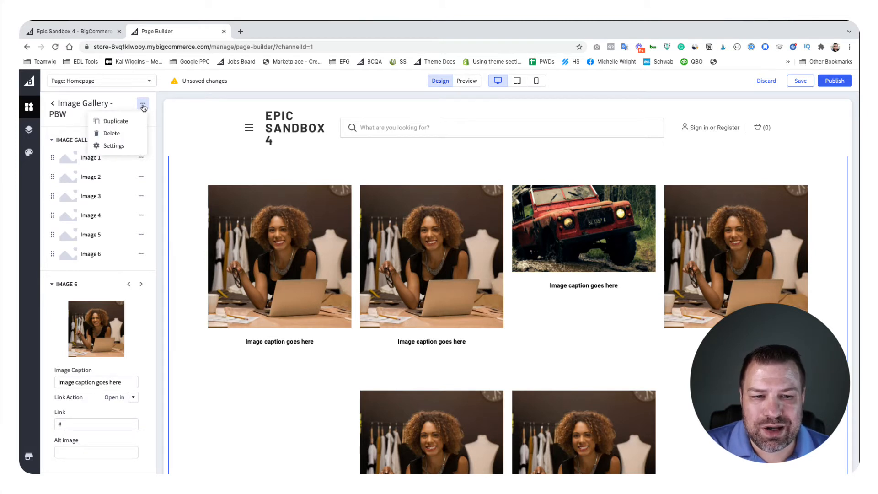
click(112, 146)
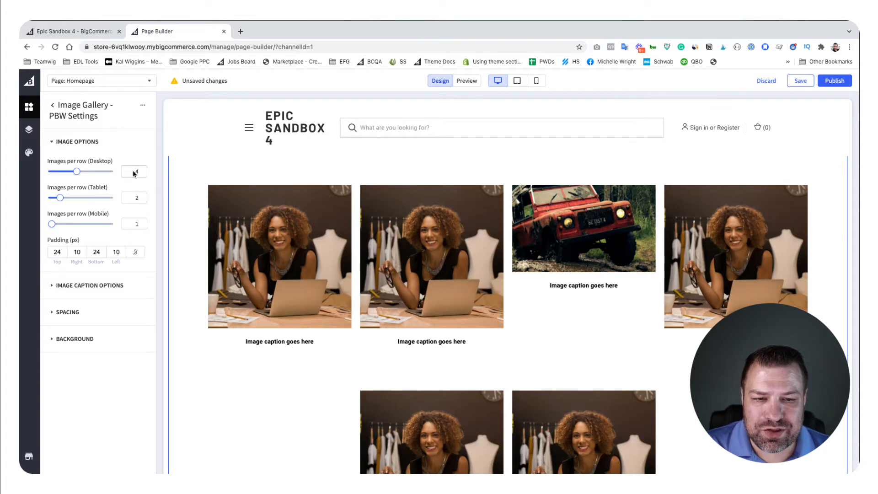
drag(77, 172, 71, 174)
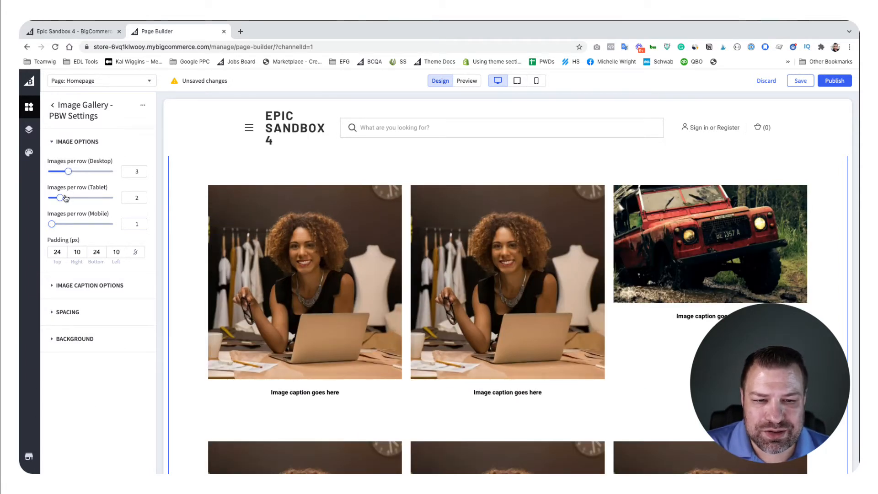
drag(64, 199, 80, 172)
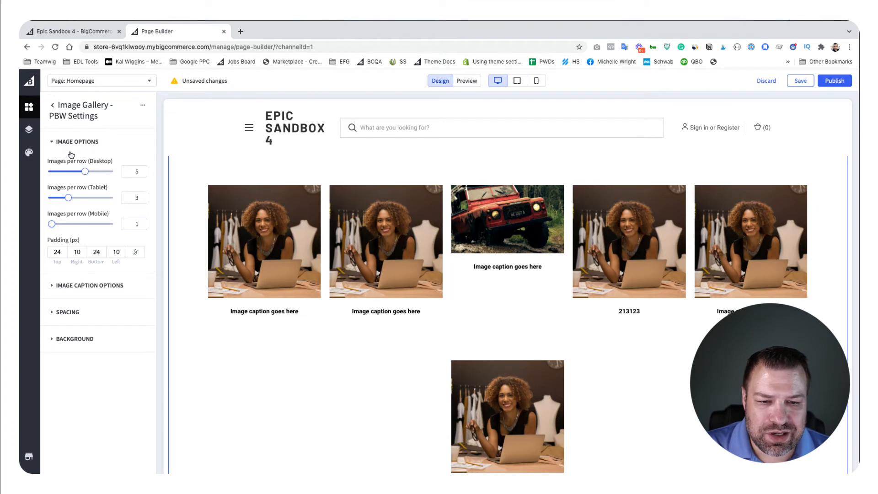
Step: Revisit the gallery's image list and its settings, then return to the list of available widgets
click(142, 108)
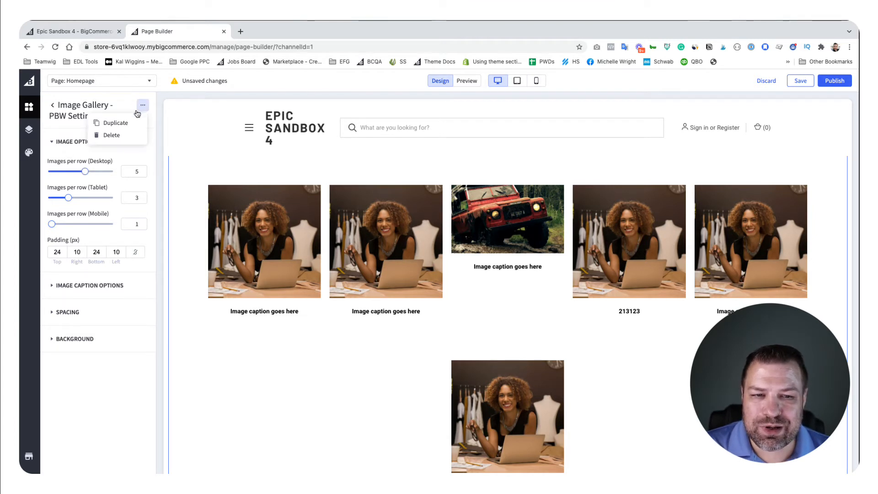
click(143, 106)
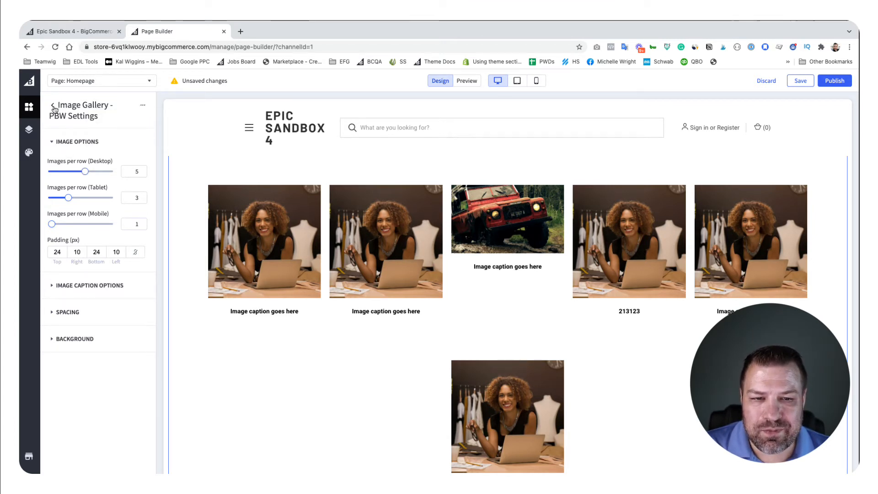
click(54, 108)
click(142, 106)
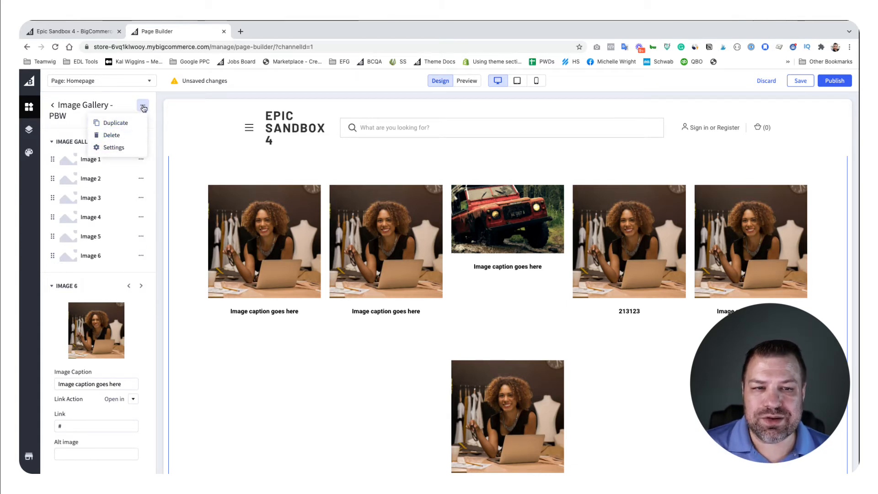
click(113, 147)
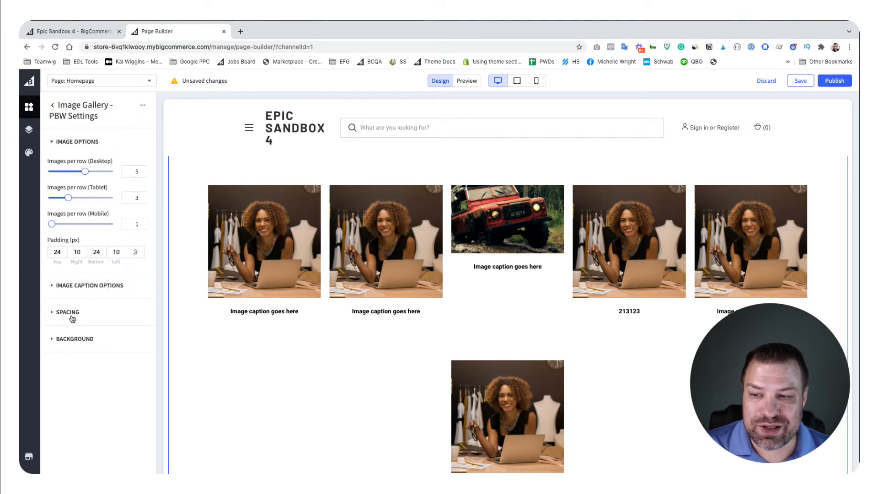
click(54, 106)
click(53, 106)
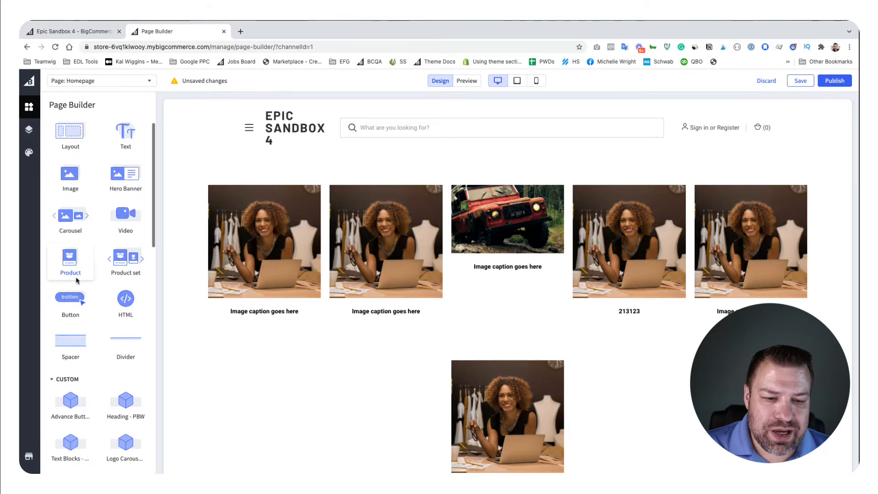
Step: Place a Hero Masthead - PBW widget on the homepage above the large heading text
scroll(76, 280, down, 10)
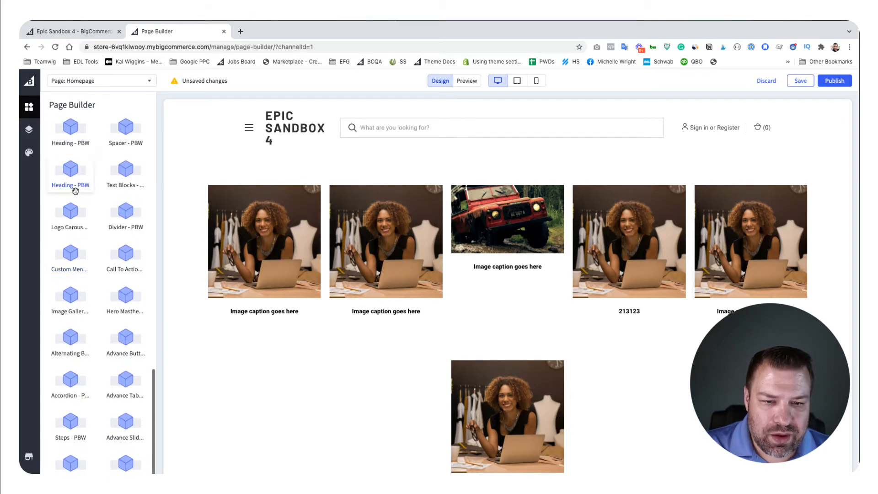
drag(75, 190, 361, 331)
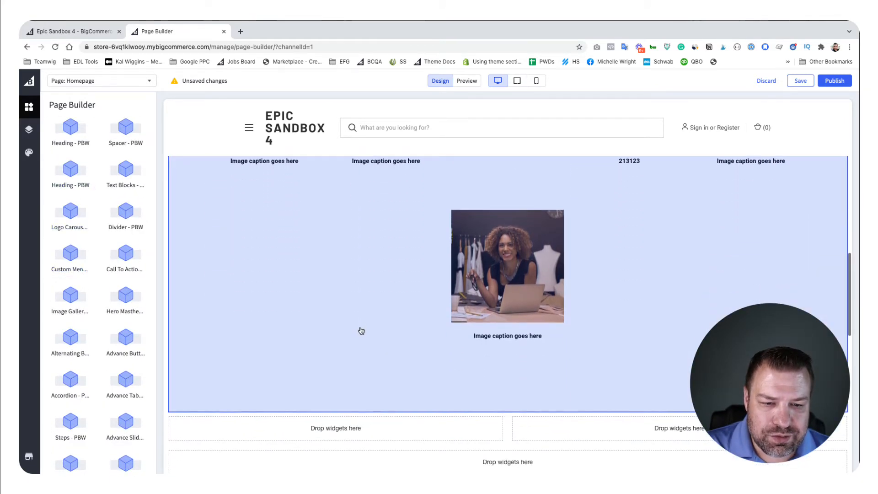
scroll(361, 331, down, 1)
scroll(280, 337, up, 15)
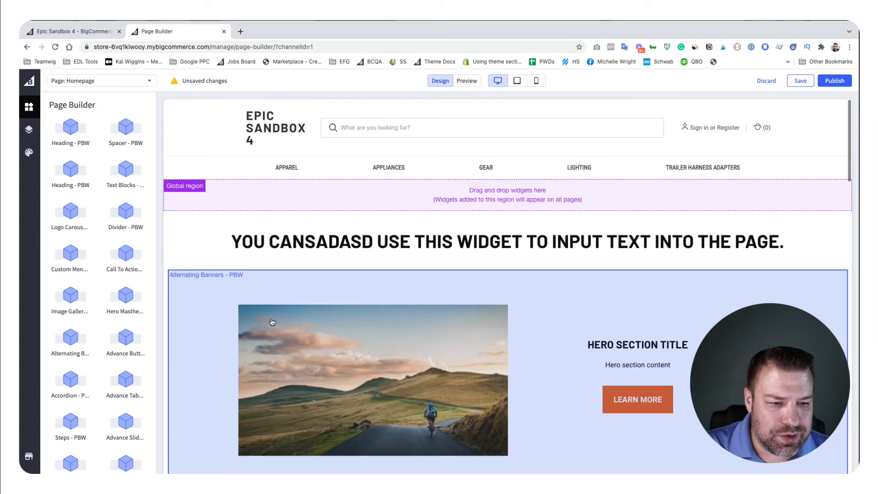
drag(126, 300, 414, 220)
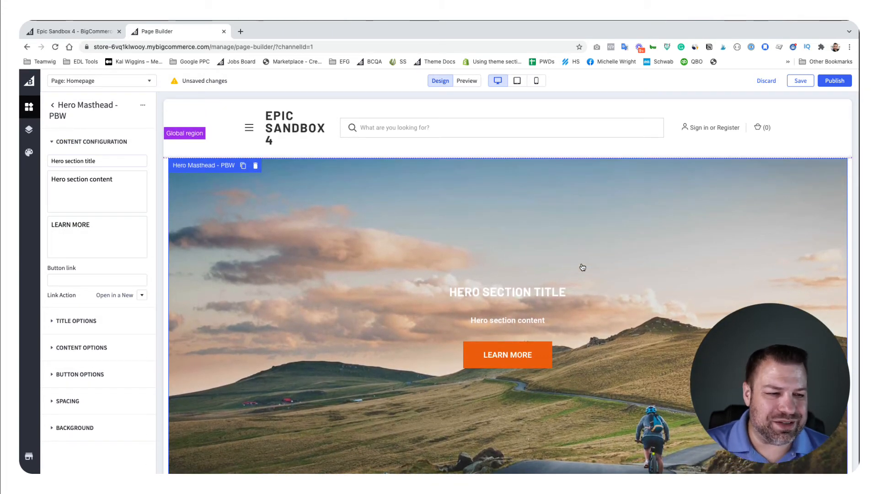
Step: Review the hero masthead's text fields and replace its background with the light blue pickup truck picture from the saved images
drag(118, 163, 49, 162)
drag(110, 187, 42, 181)
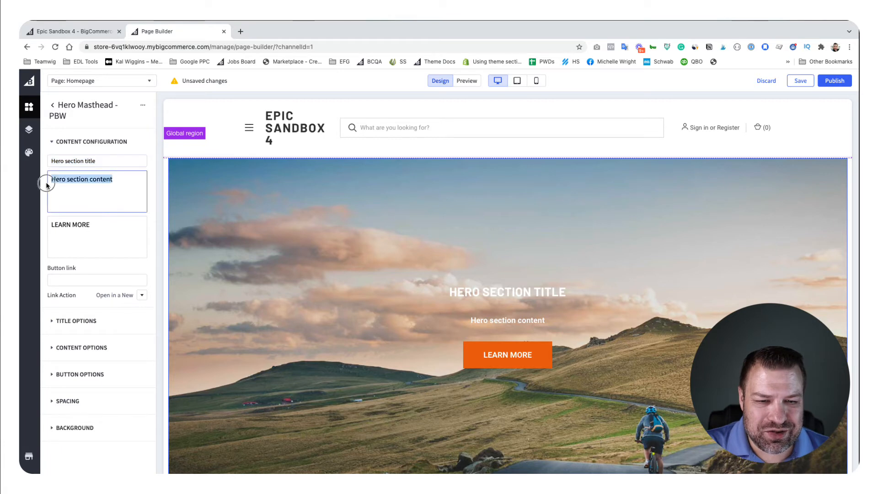
click(89, 222)
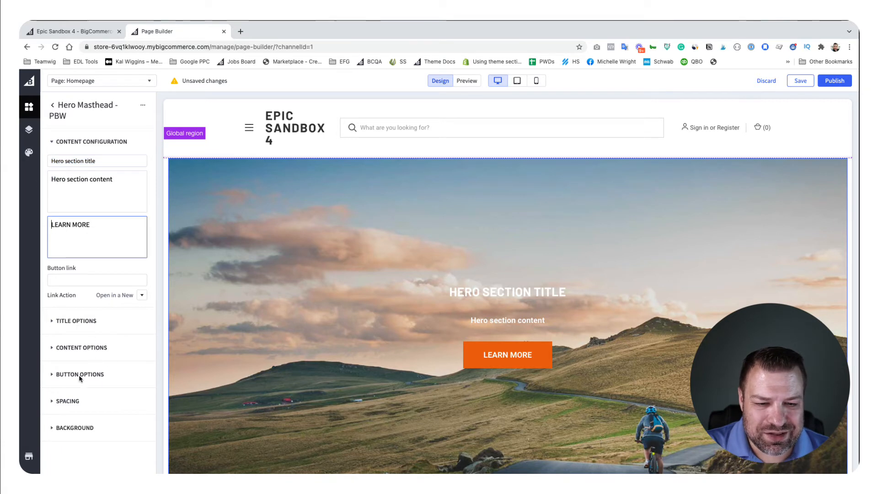
click(76, 427)
scroll(106, 359, down, 2)
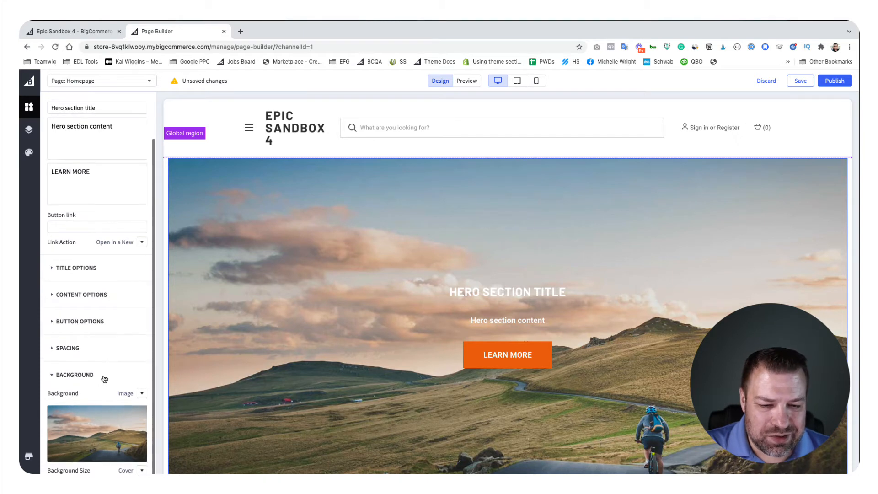
click(96, 435)
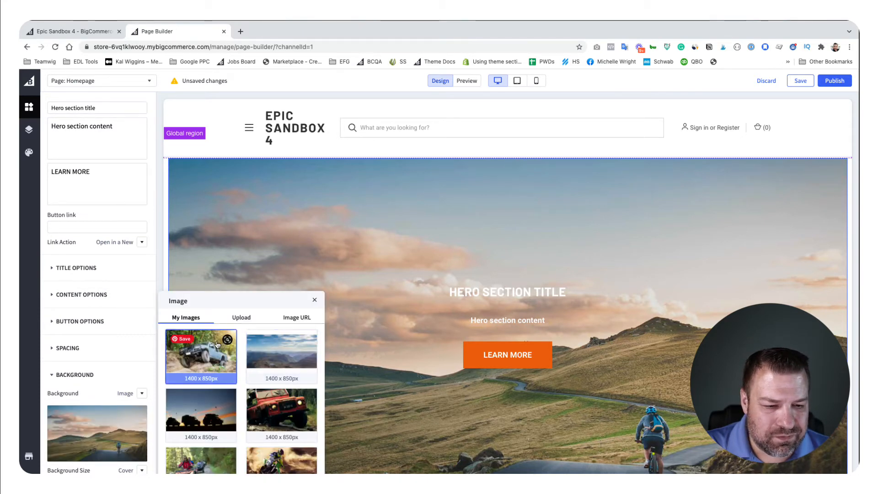
click(231, 369)
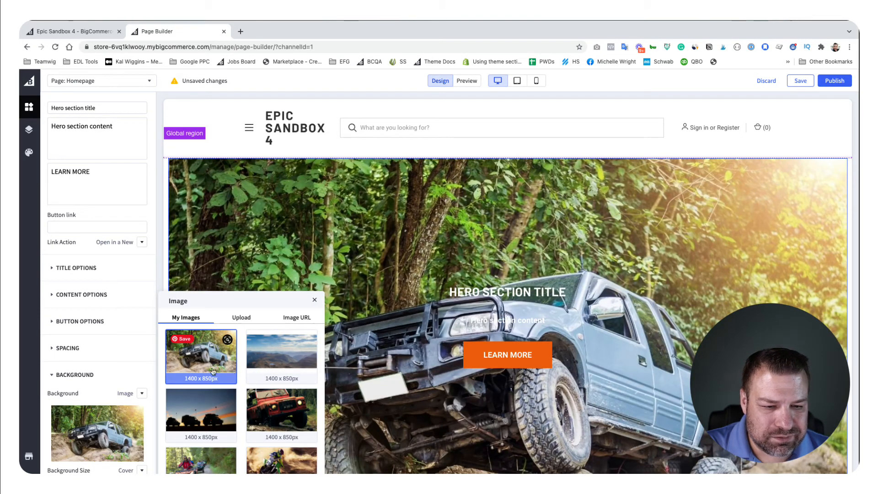
scroll(96, 275, up, 2)
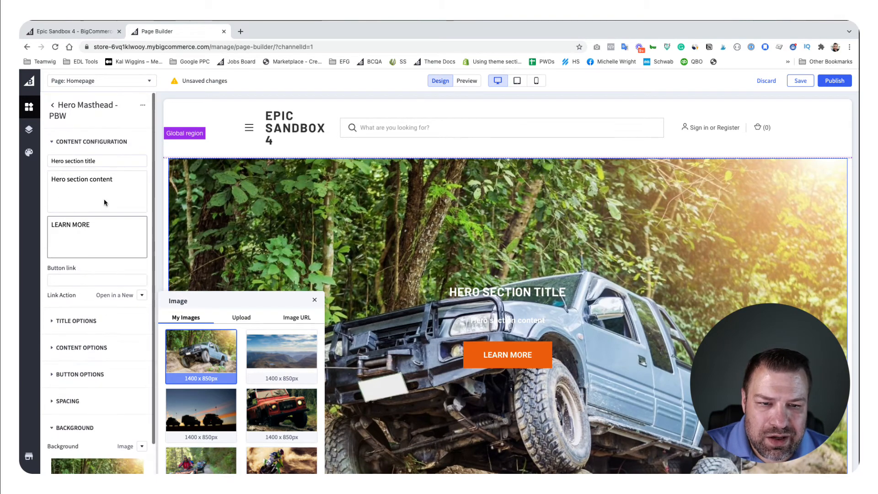
click(51, 106)
Step: Place an Accordion - PBW widget between the large heading text and the first alternating banner
scroll(100, 324, down, 5)
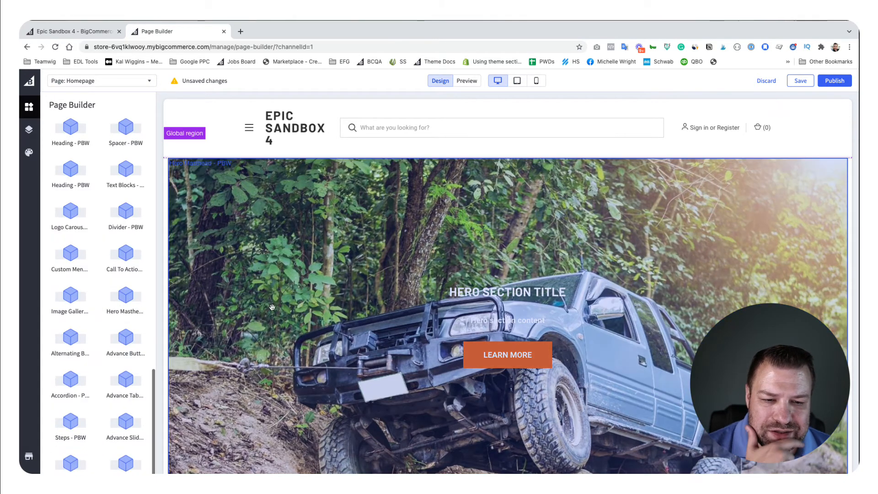
scroll(274, 310, down, 5)
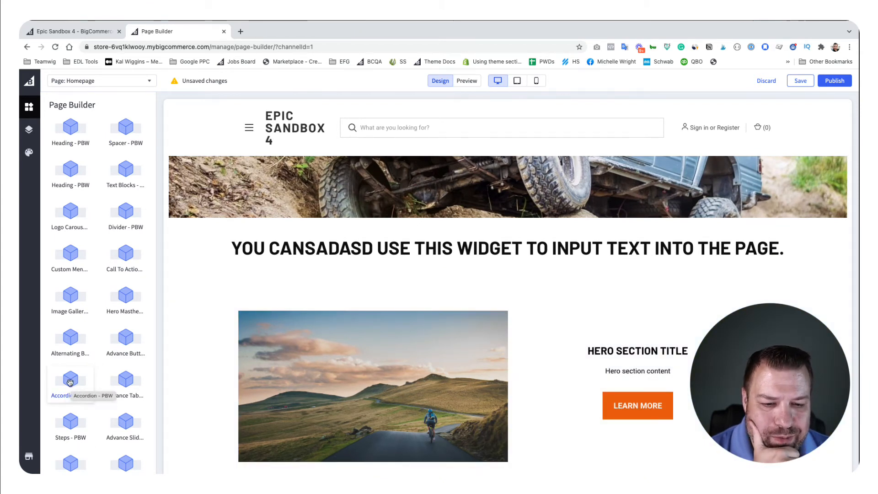
drag(71, 381, 317, 280)
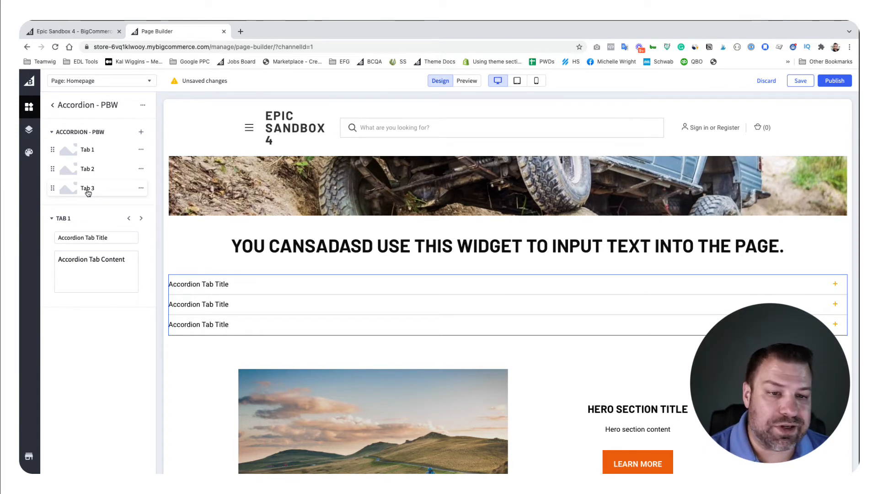
Step: Set the title of the accordion's Tab 1 to "Change this" and review its content text
click(56, 237)
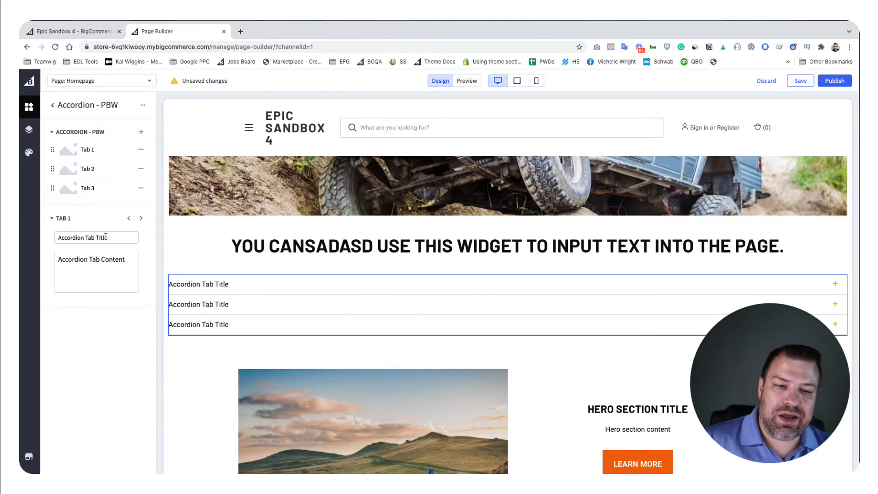
key(ctrl+a)
text(Change)
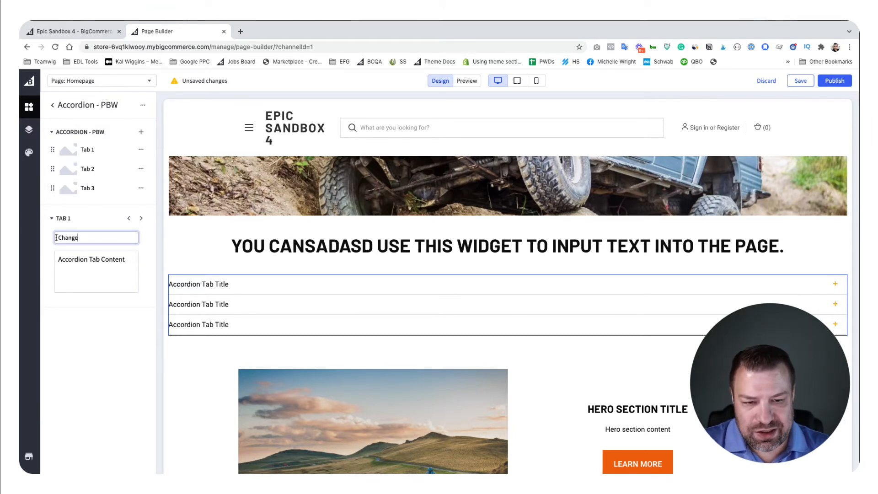
key(Tab)
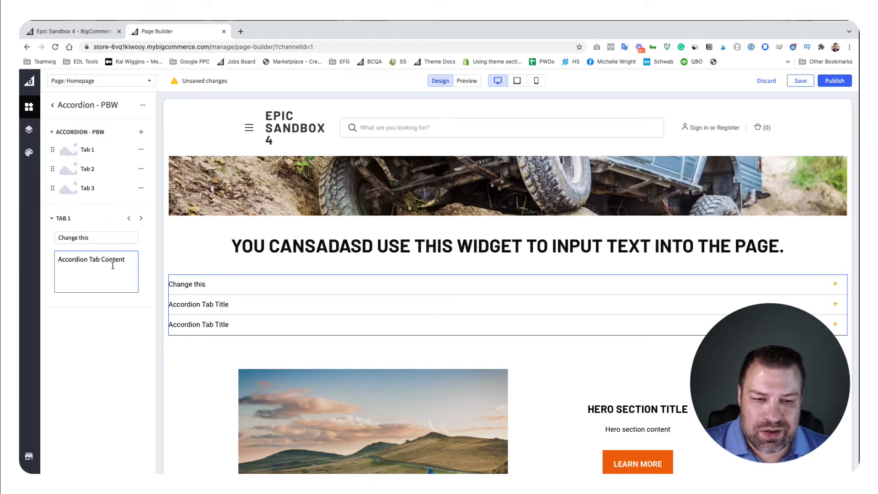
drag(125, 259, 51, 259)
Step: Expand and collapse the accordion's first tab on the page to check how its content is revealed
click(308, 287)
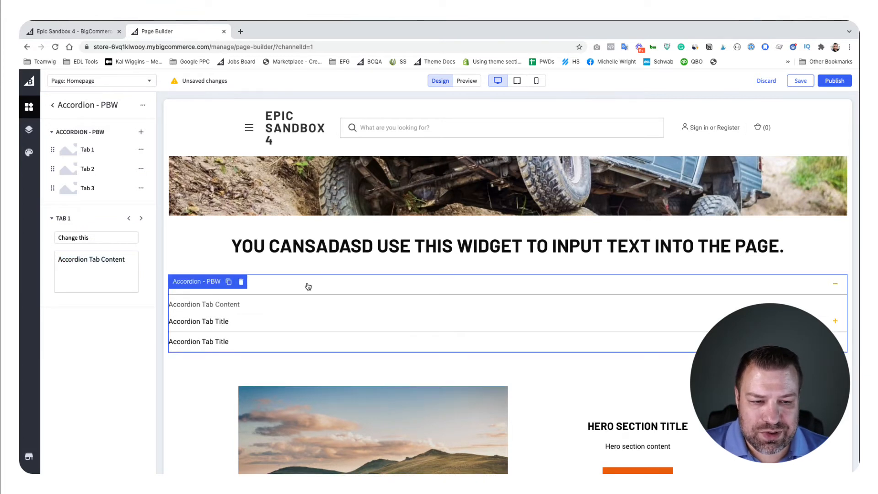
click(308, 287)
click(308, 286)
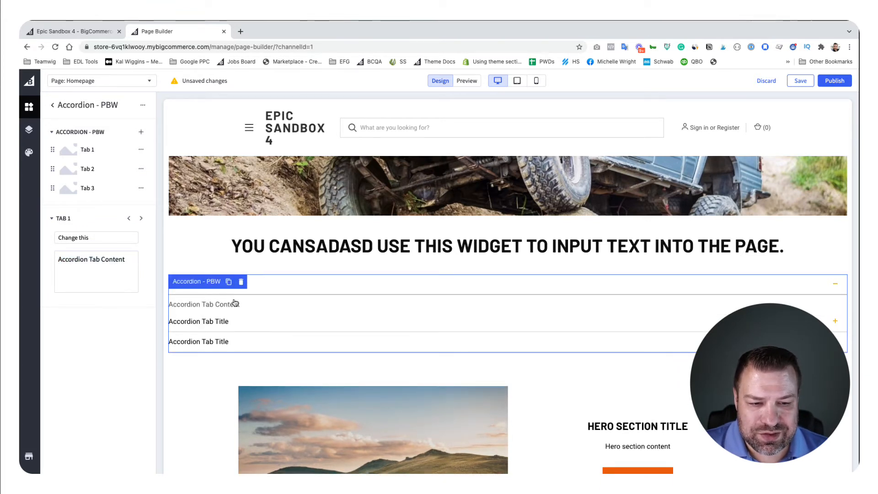
click(277, 291)
click(279, 290)
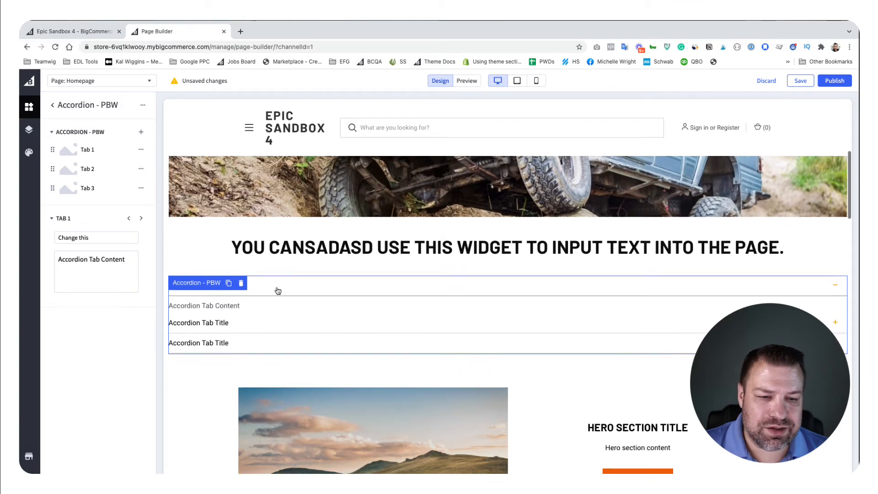
click(278, 291)
Step: Add three more tabs to the accordion and look over the widget's styling settings
click(141, 132)
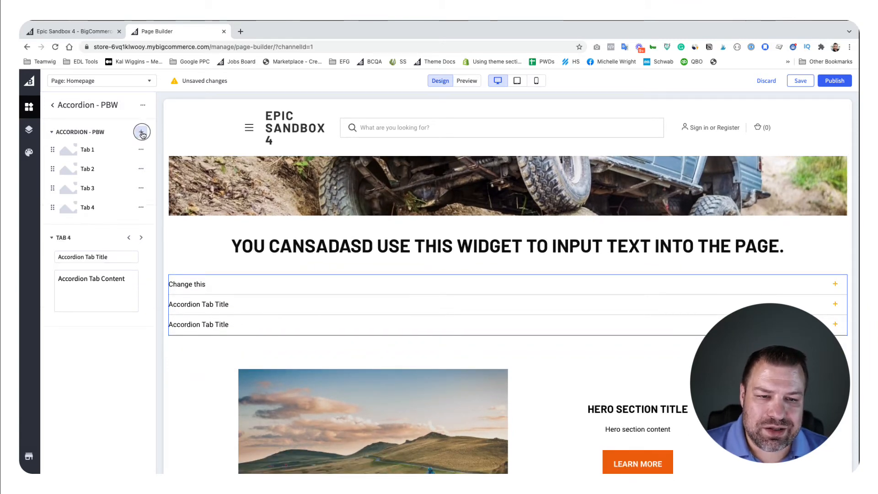
double_click(141, 134)
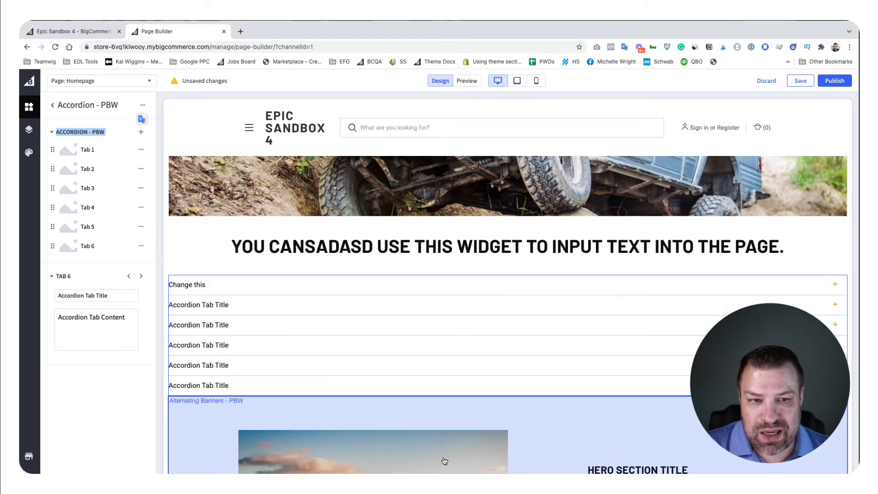
click(142, 104)
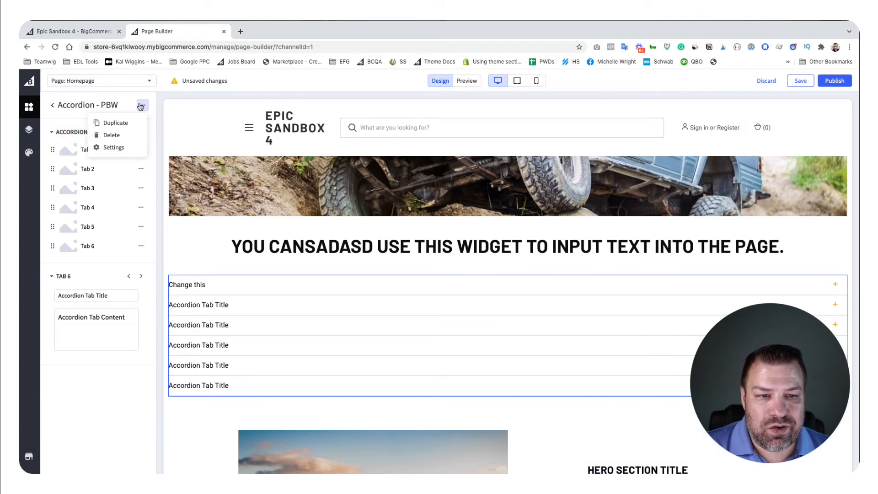
click(113, 150)
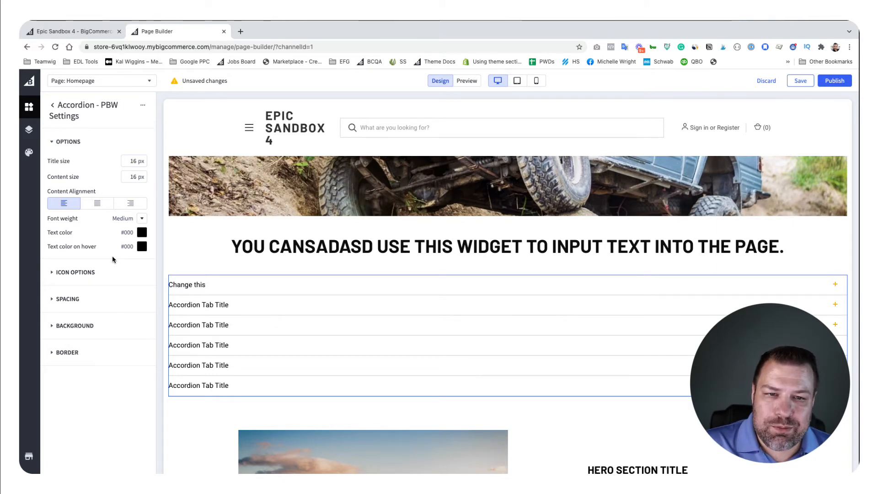
click(53, 107)
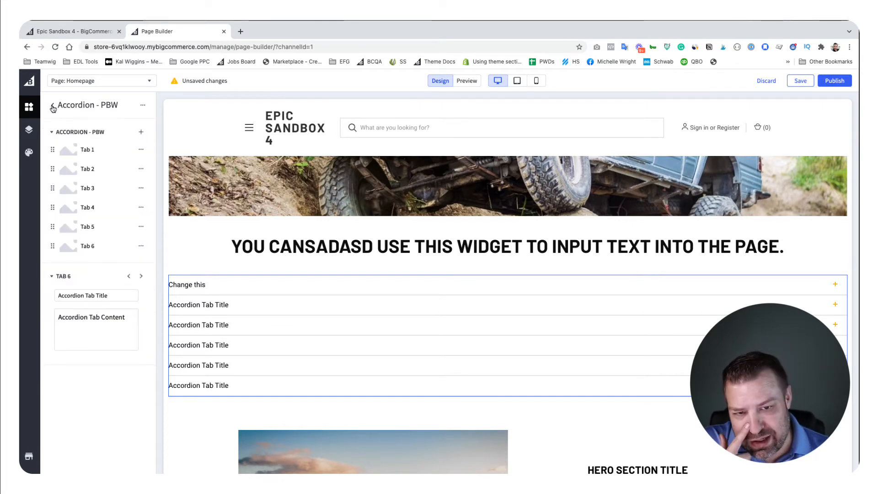
click(52, 107)
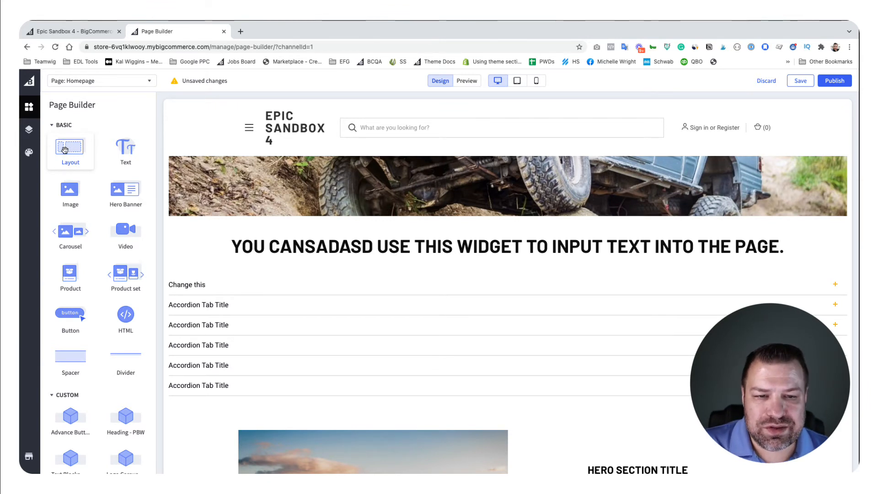
Step: Place a two-column Layout between the large heading text and the "Change this" accordion
drag(65, 150, 262, 278)
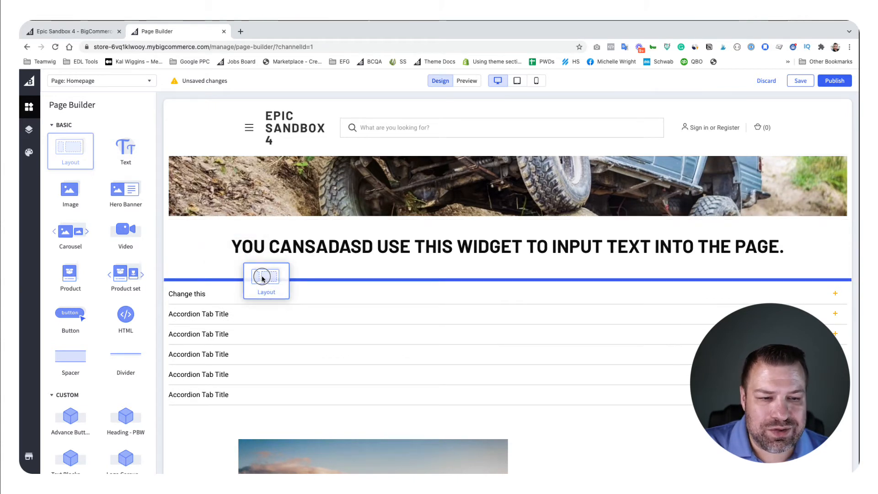
drag(262, 278, 262, 279)
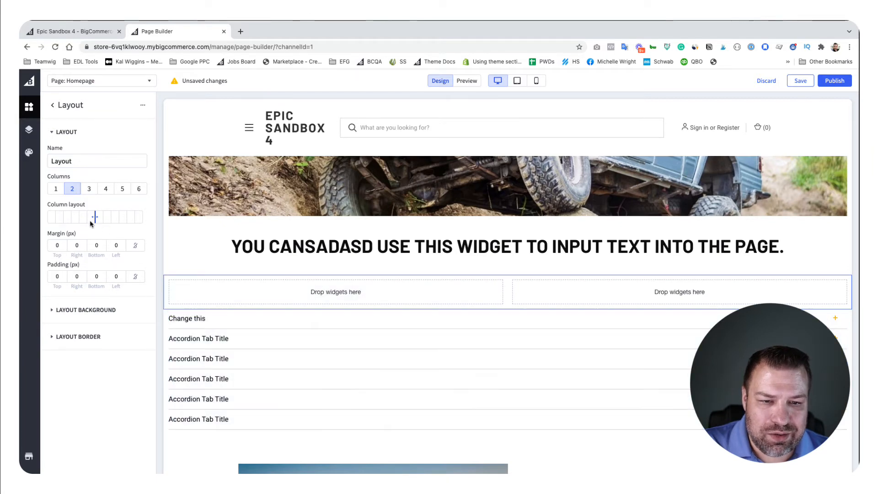
click(51, 105)
Step: Place an Accordion - PBW widget in the second column of the new two-column layout
scroll(75, 384, down, 5)
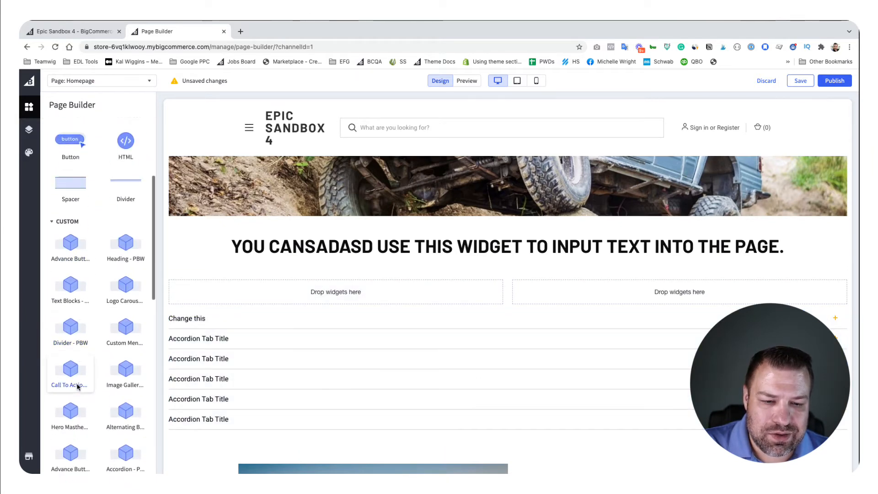
scroll(78, 377, down, 3)
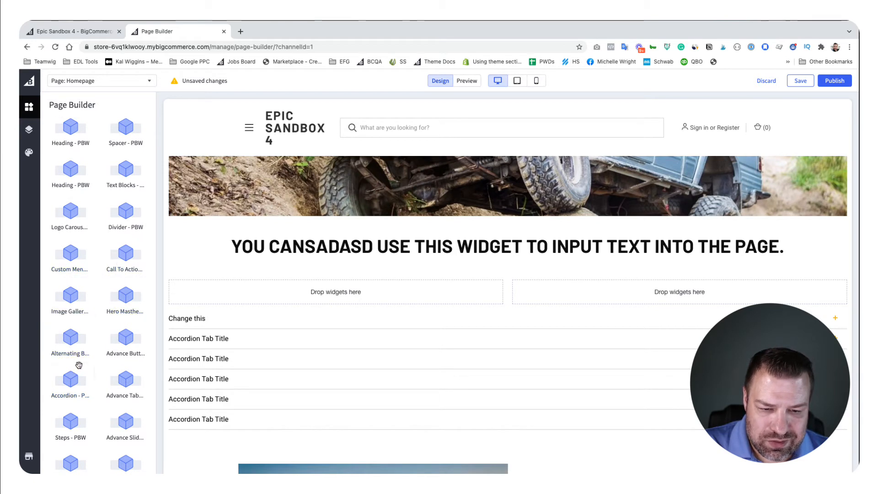
drag(70, 384, 587, 296)
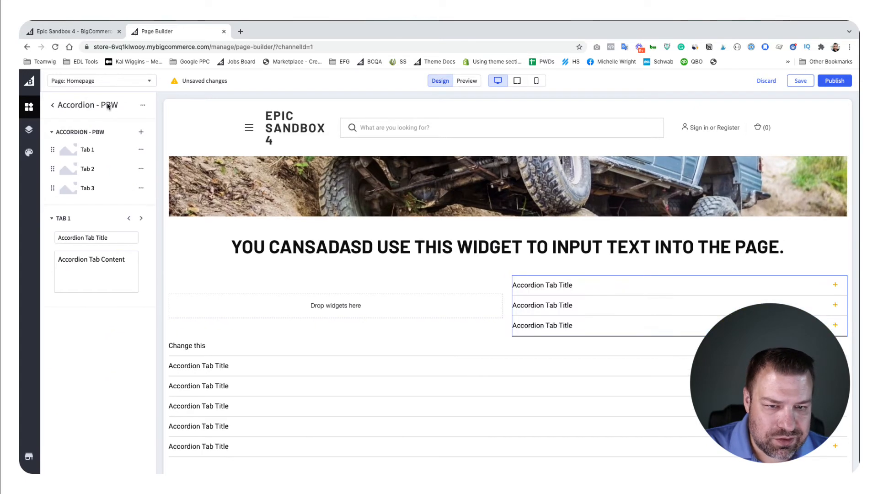
Step: Place a Text widget in the first column of the two-column layout, beside the three-tab accordion
click(57, 104)
drag(125, 150, 307, 314)
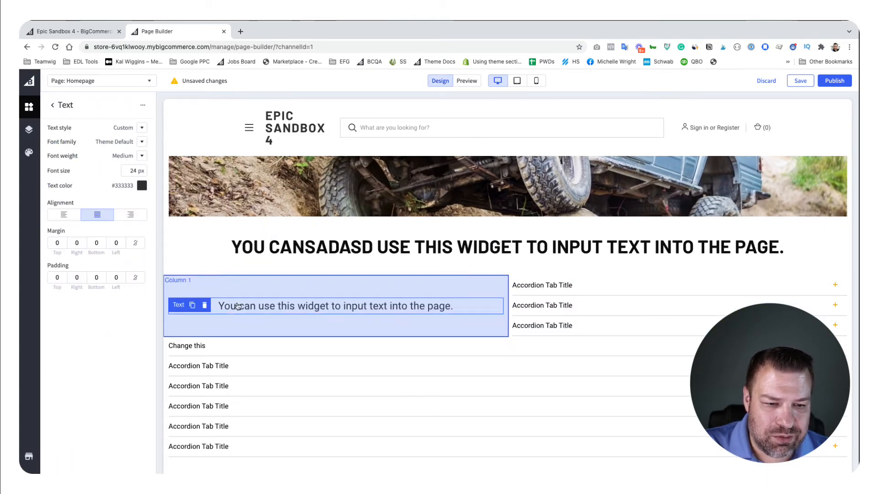
click(54, 106)
Step: Place an Image widget above the text in the first column, and delete that image
scroll(82, 228, down, 3)
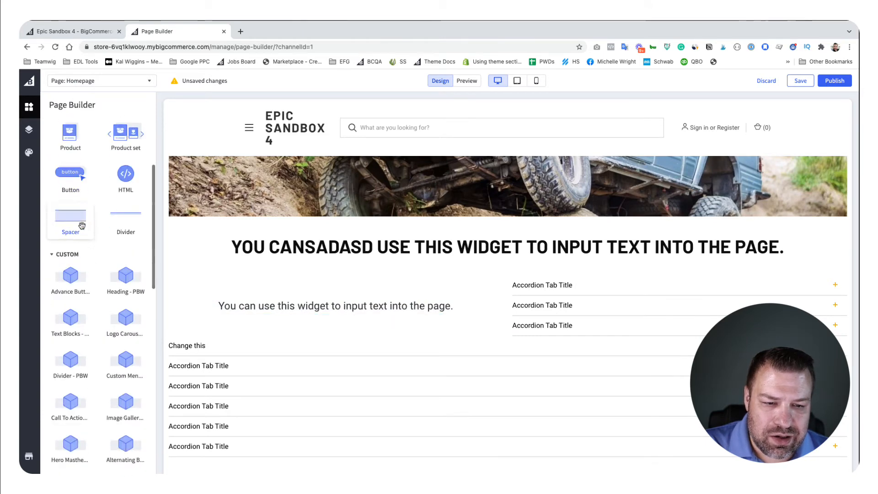
scroll(83, 225, up, 2)
scroll(83, 225, up, 3)
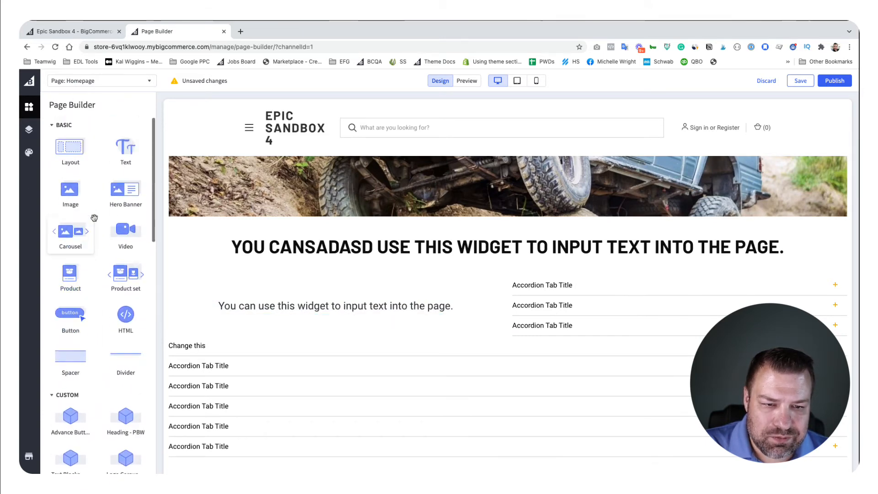
drag(80, 199, 286, 299)
scroll(585, 313, down, 3)
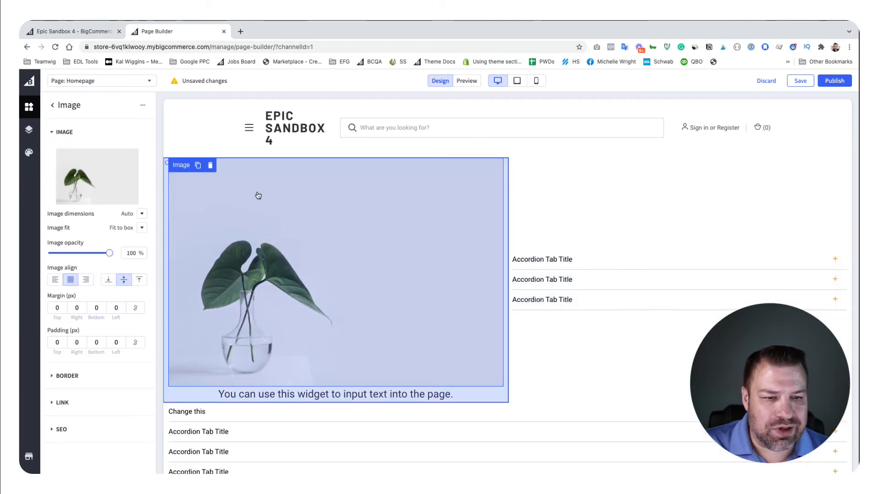
click(210, 164)
click(220, 172)
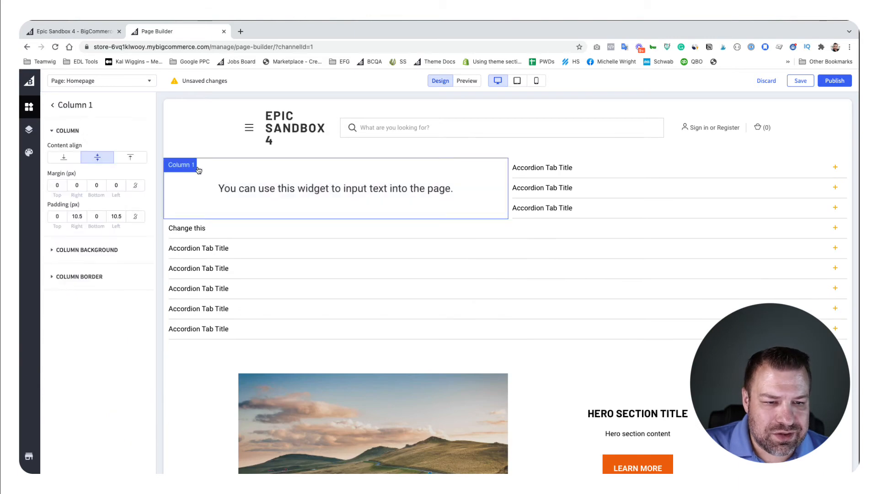
Step: Delete the Text widget from the first column of the two-column layout
scroll(234, 197, up, 1)
scroll(234, 197, up, 1)
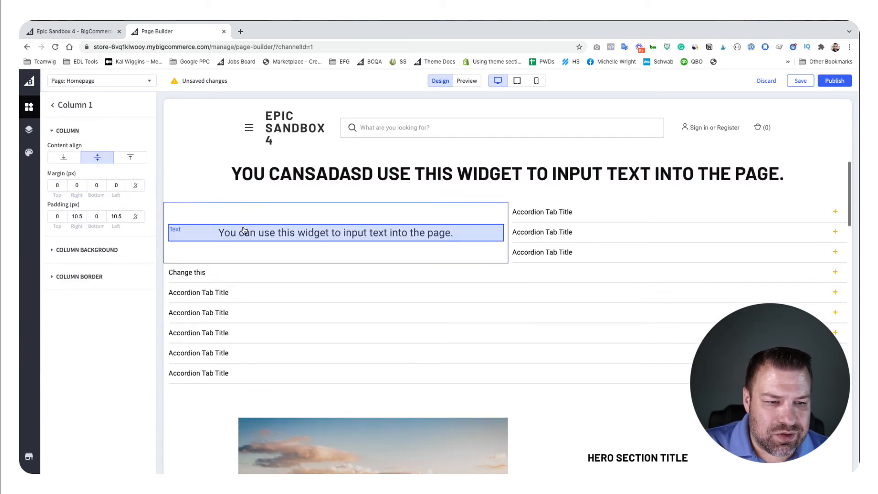
click(247, 232)
click(209, 232)
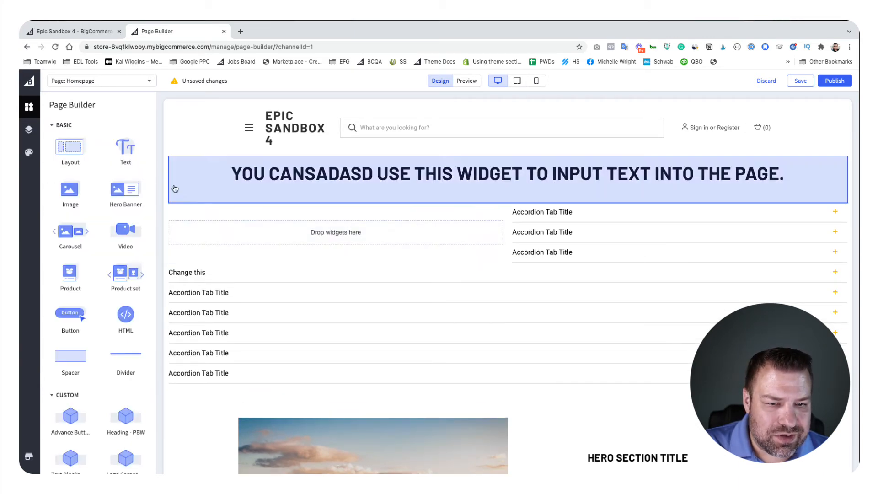
Step: Place another Layout directly below the large heading text and give it 3 columns, with the middle one spanning half the width
click(344, 210)
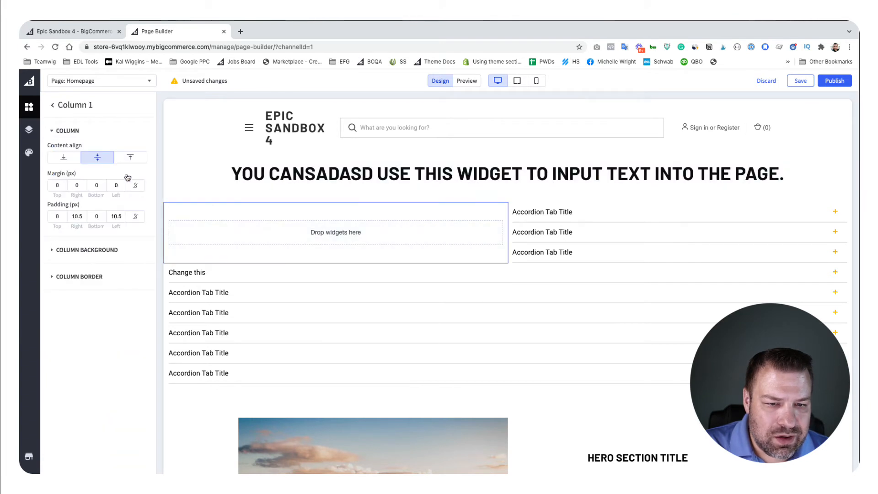
click(53, 106)
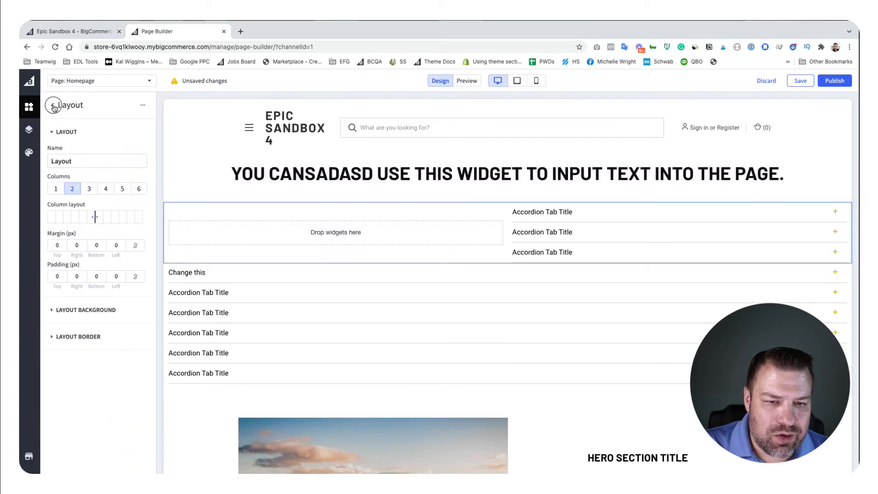
click(52, 105)
drag(60, 142, 456, 198)
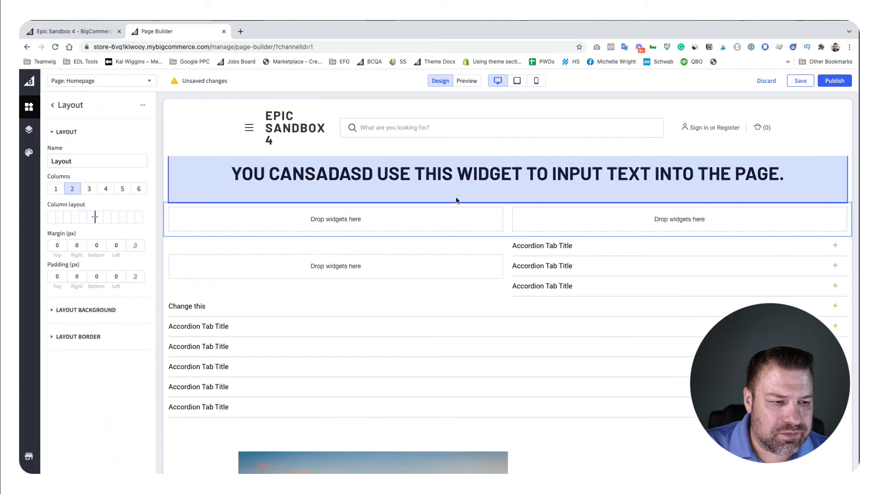
click(89, 188)
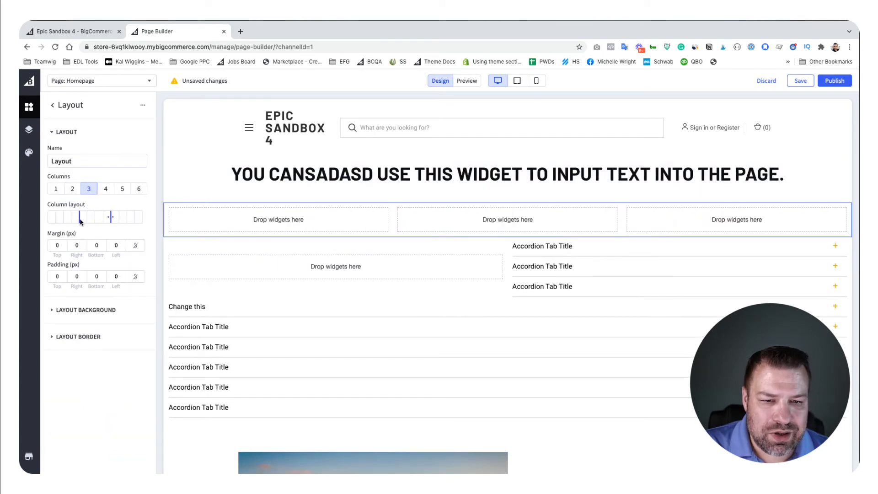
drag(79, 218, 119, 217)
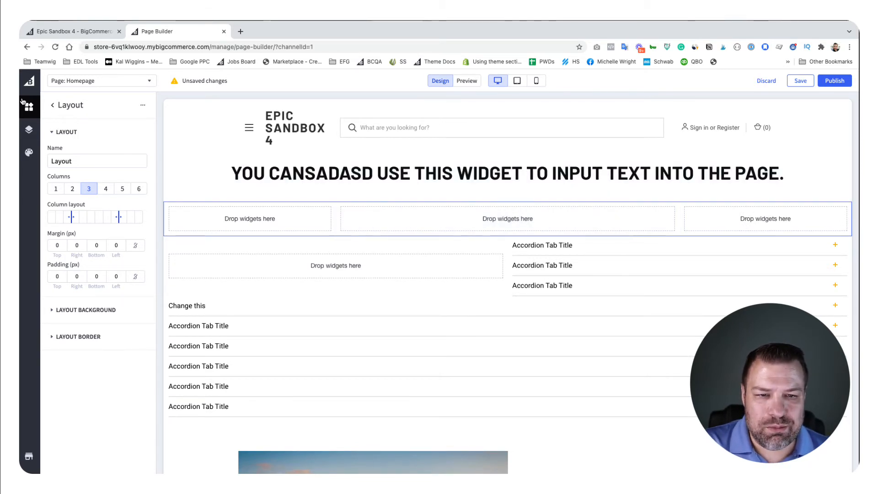
Step: Place an Accordion - PBW widget in the wide middle column of the three-column layout
click(53, 105)
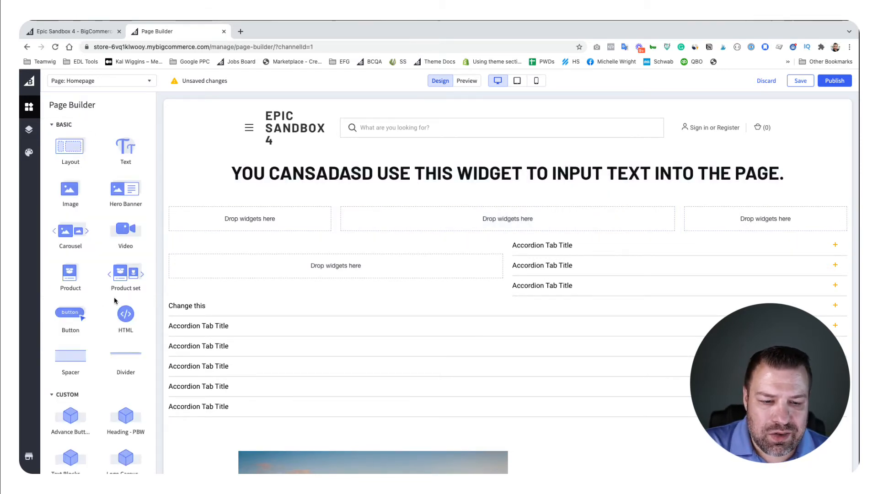
scroll(117, 295, down, 10)
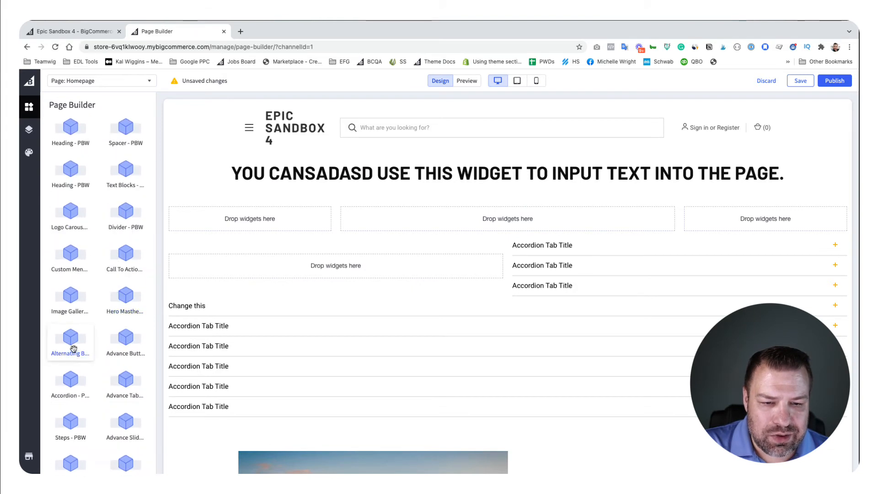
drag(70, 383, 412, 224)
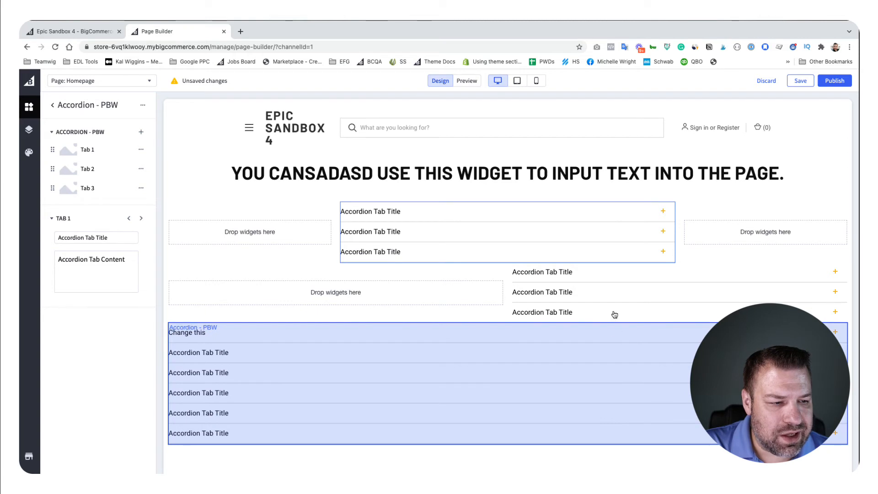
Step: Delete the accordion from the second column of the two-column layout, and check the full-width accordion's settings
mouse_move(575, 286)
click(590, 273)
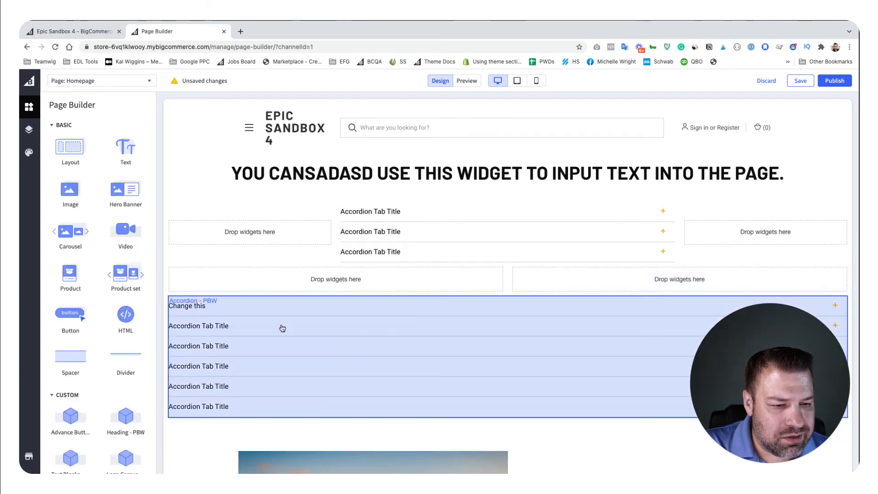
click(282, 328)
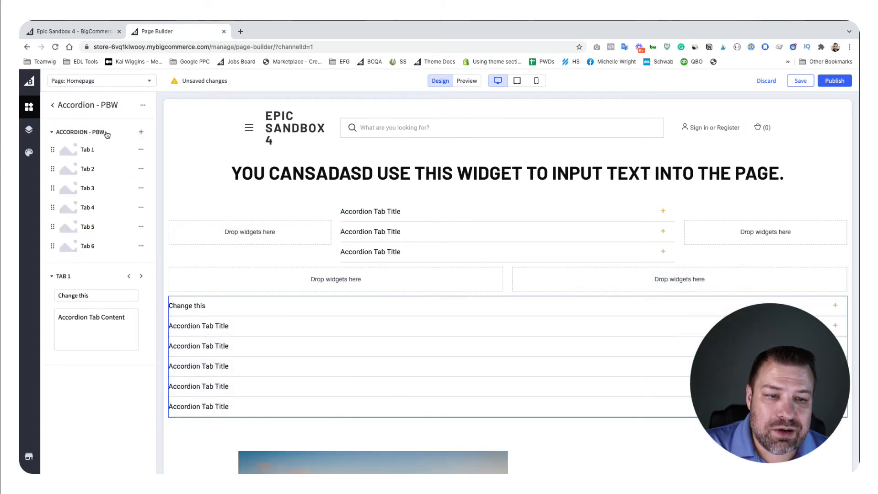
click(53, 106)
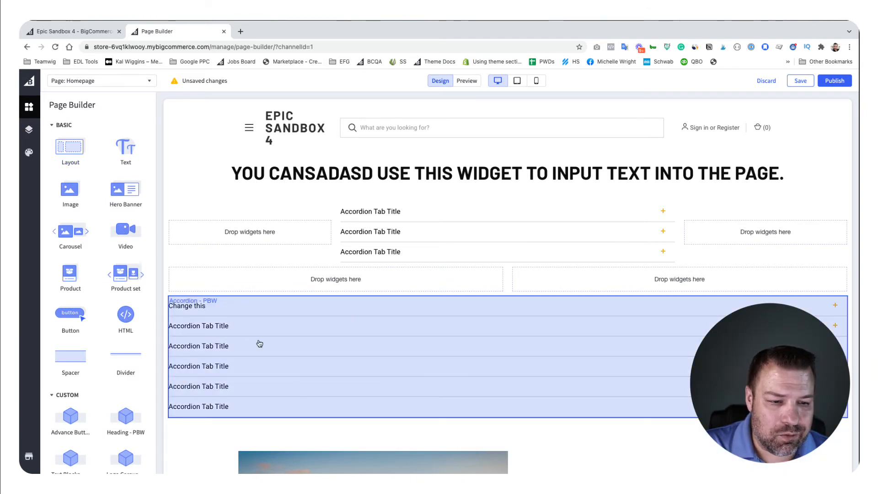
Step: Open the page's Layers and move the Accordion - PBW from Column 2 to Column 3 of the three-column layout
click(29, 130)
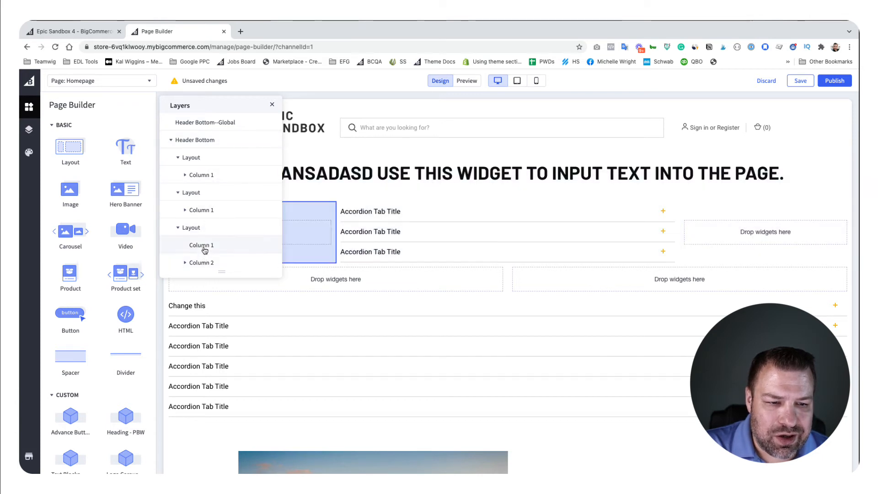
scroll(203, 208, down, 1)
scroll(203, 183, down, 3)
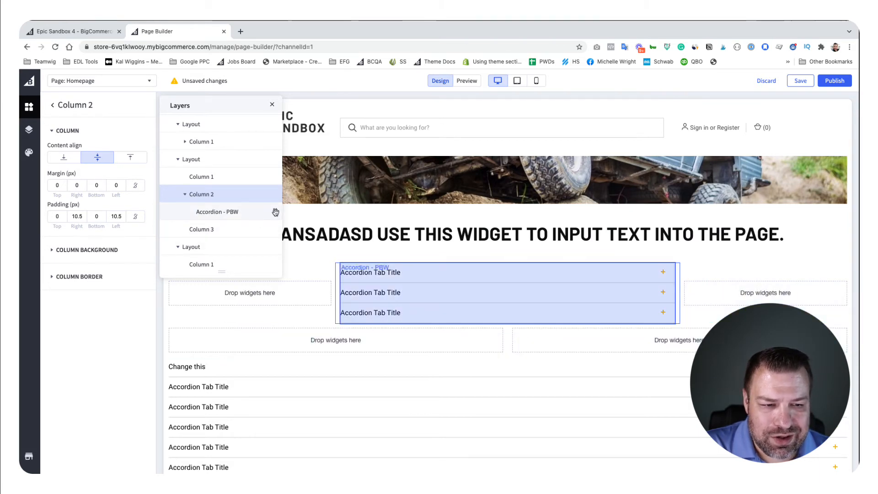
drag(276, 211, 273, 229)
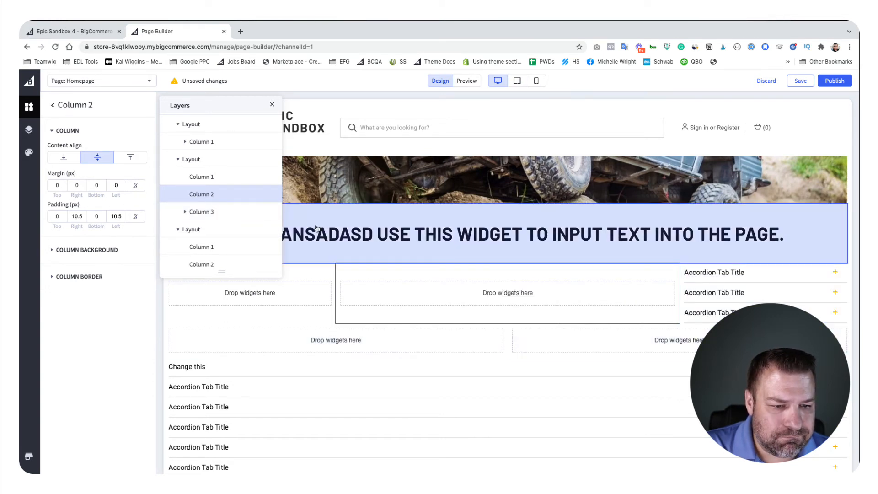
Step: Move the first Alternating Banners - PBW into Column 2 of the two-column layout through Layers, and close the layer list
scroll(233, 219, down, 5)
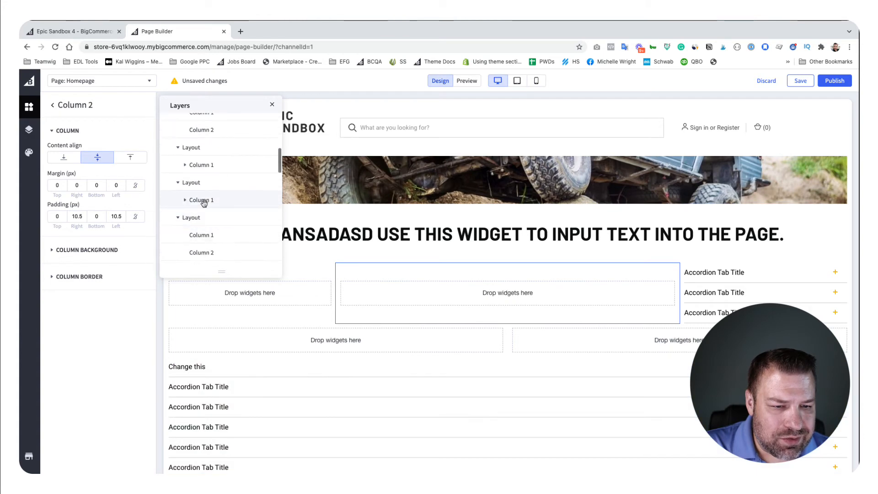
click(184, 199)
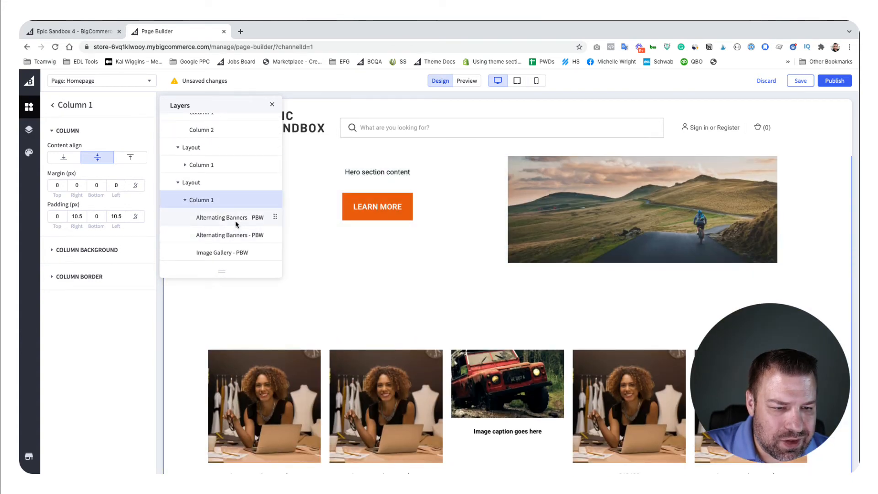
drag(275, 217, 267, 132)
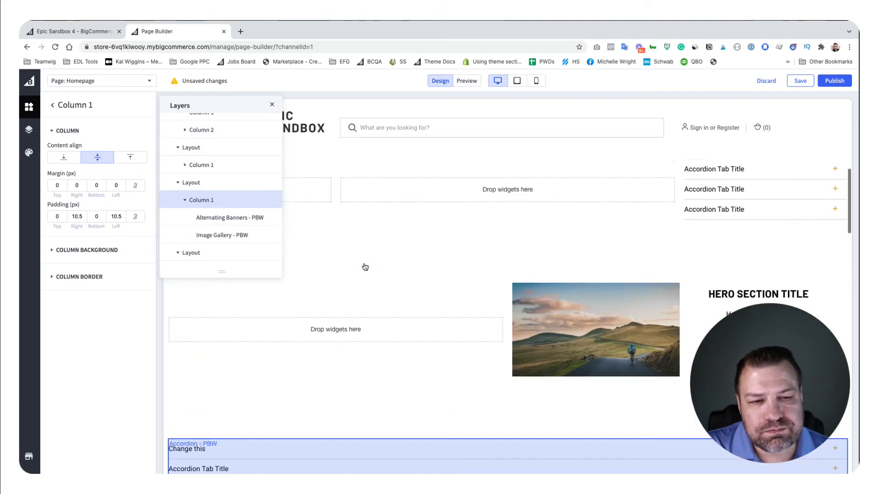
click(272, 104)
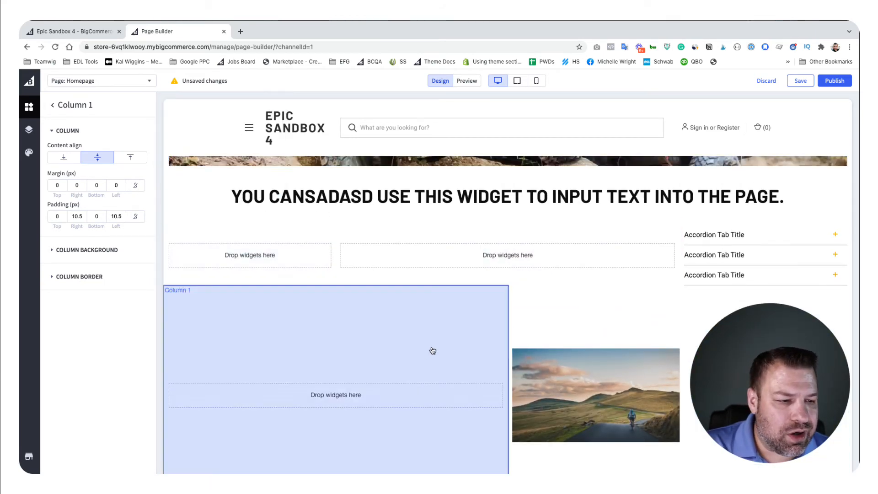
Step: Select the three-column layout's middle column, its accordion and Column 3 in turn to examine how widget and column selection differ
click(56, 106)
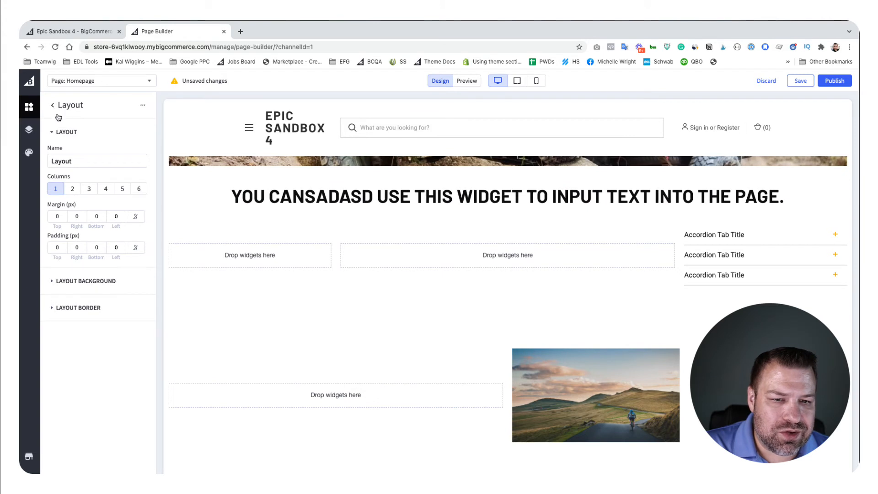
click(52, 105)
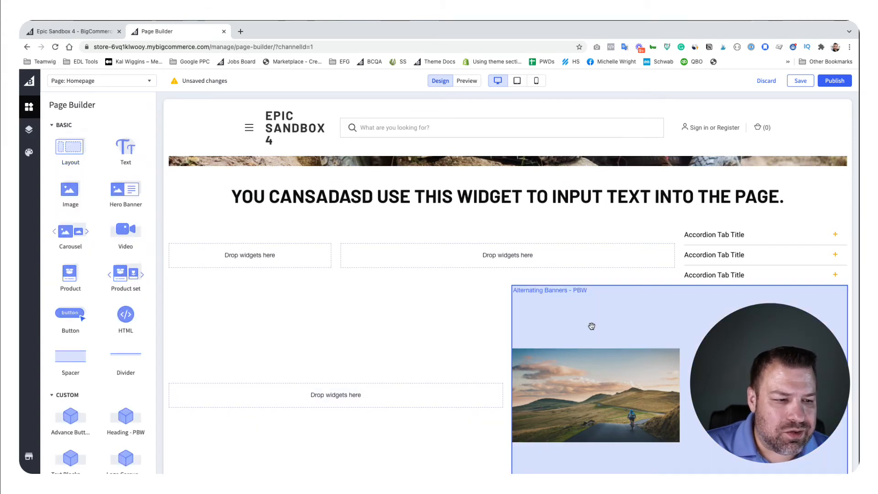
click(427, 238)
click(712, 234)
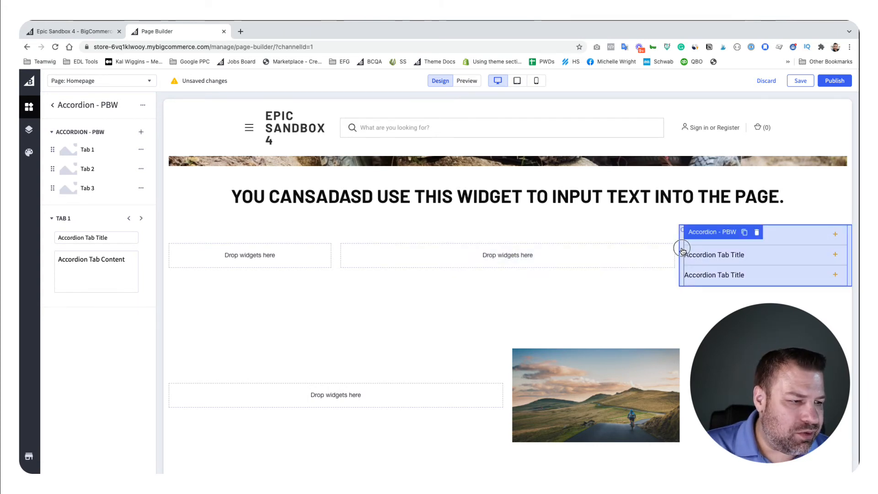
click(682, 251)
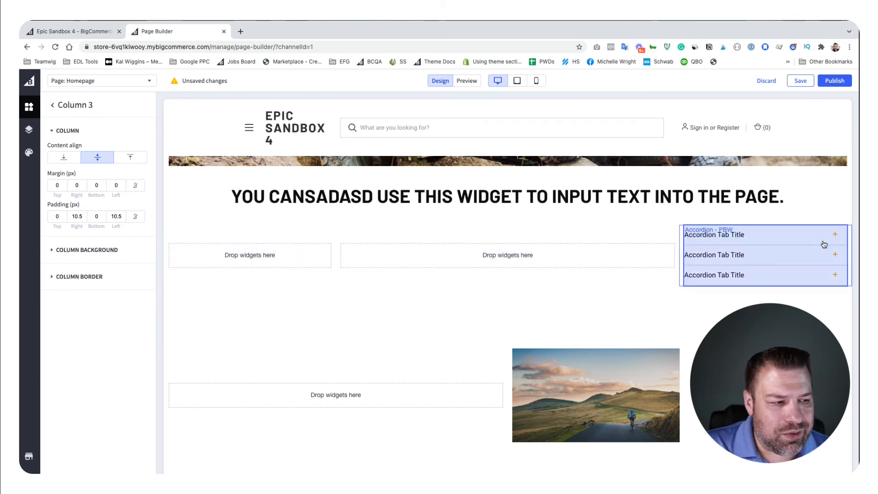
click(681, 246)
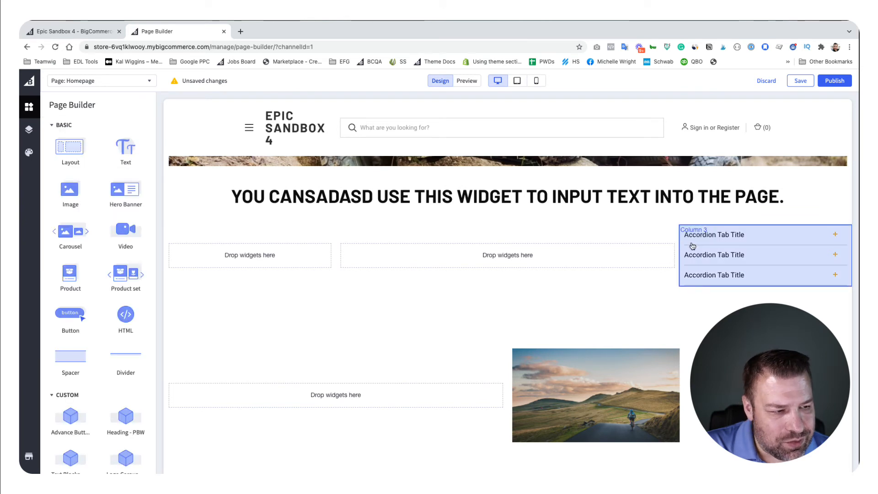
Step: Give Column 3 of the three-column layout, which holds the accordion, a #F0F0F0 background color
click(688, 246)
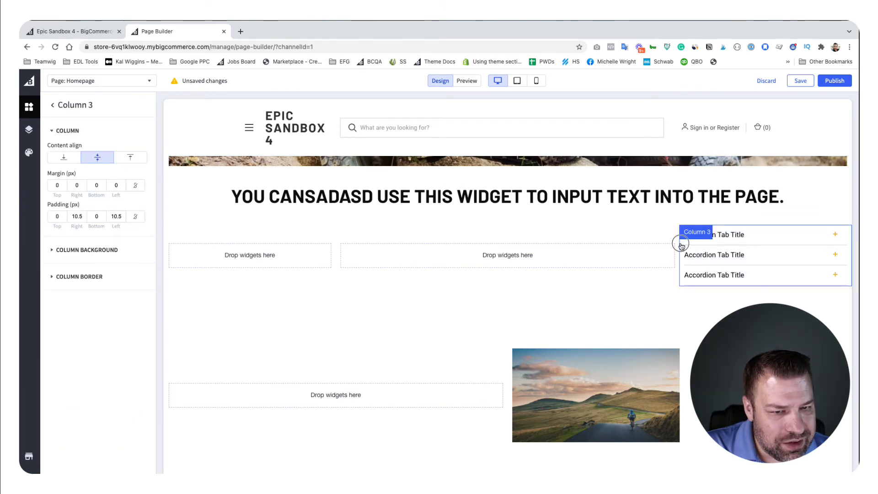
click(682, 246)
click(693, 252)
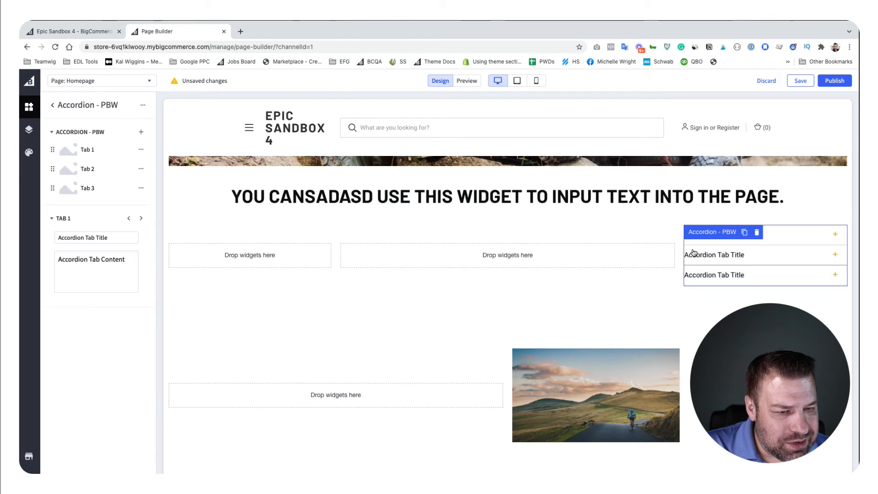
click(682, 249)
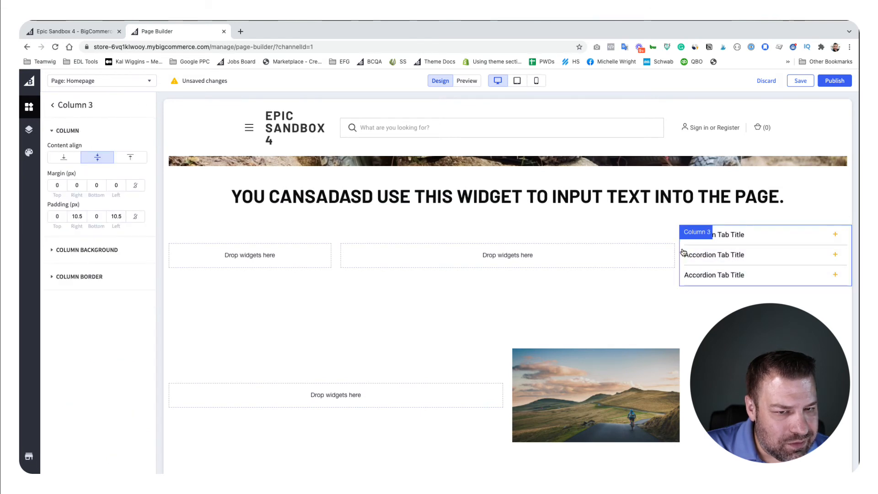
click(73, 249)
click(141, 267)
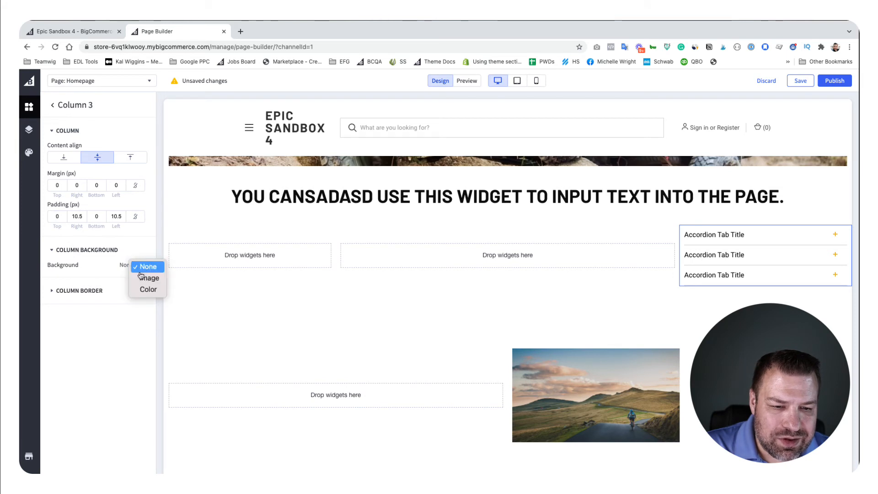
click(147, 290)
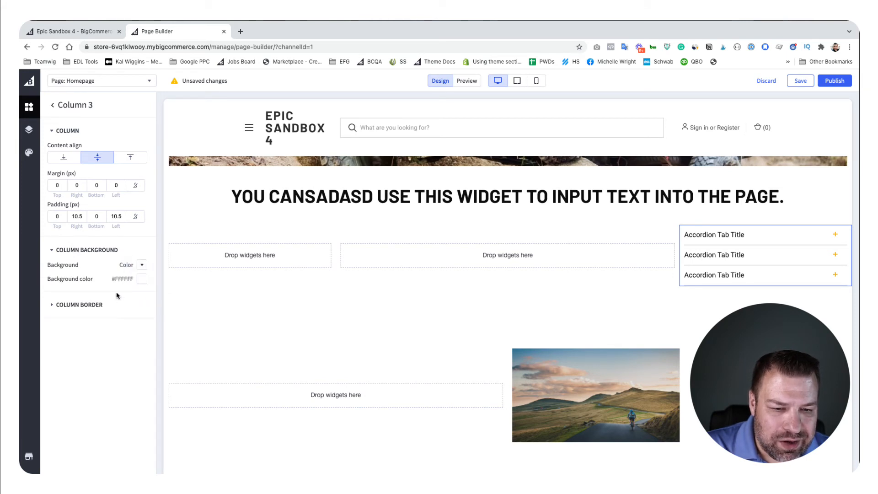
click(140, 280)
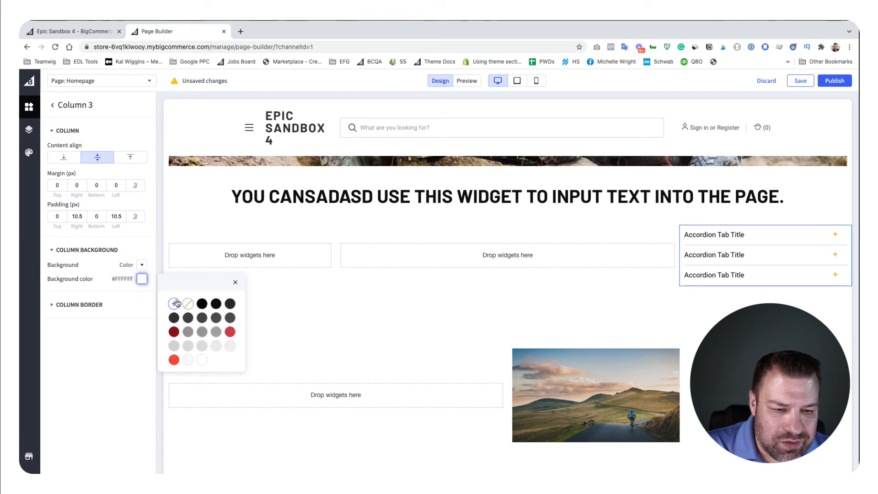
click(230, 346)
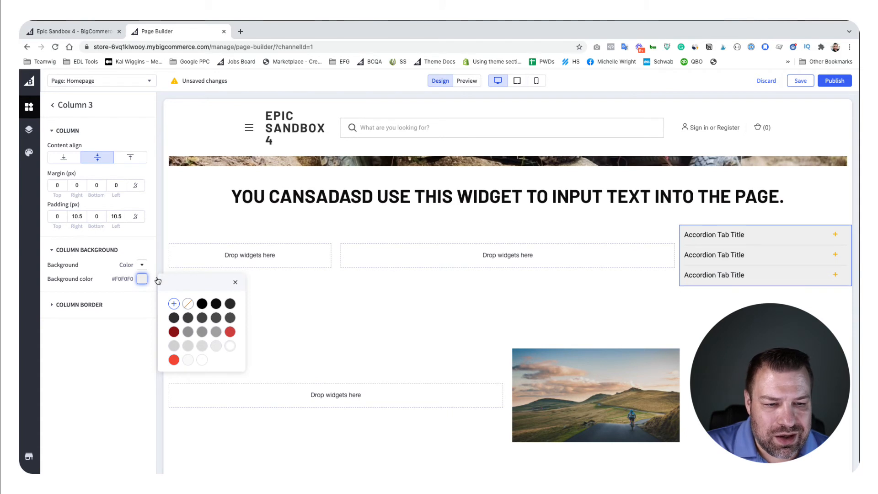
Step: Set Column 3's border thickness to 2 px and switch its column background to None
right_click(101, 306)
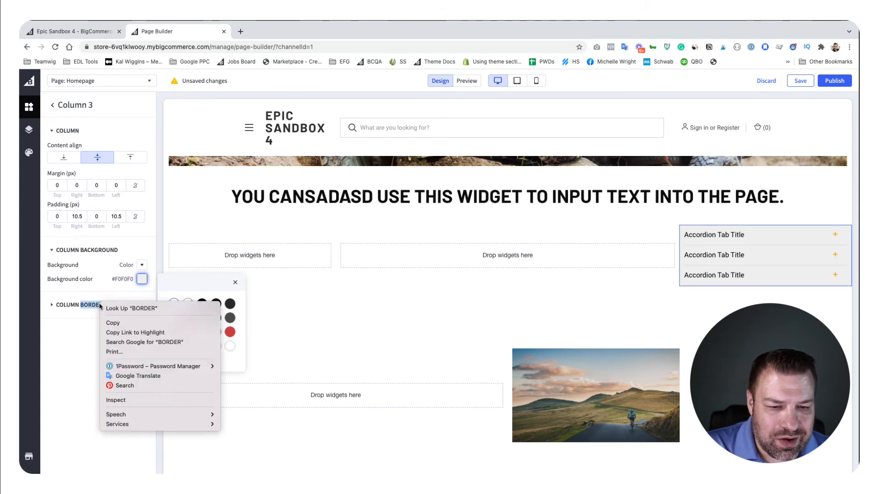
click(51, 305)
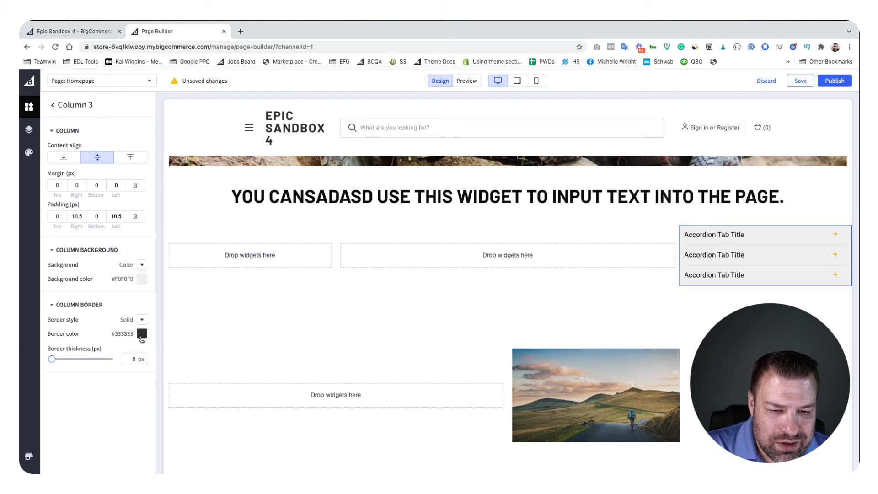
drag(52, 359, 62, 361)
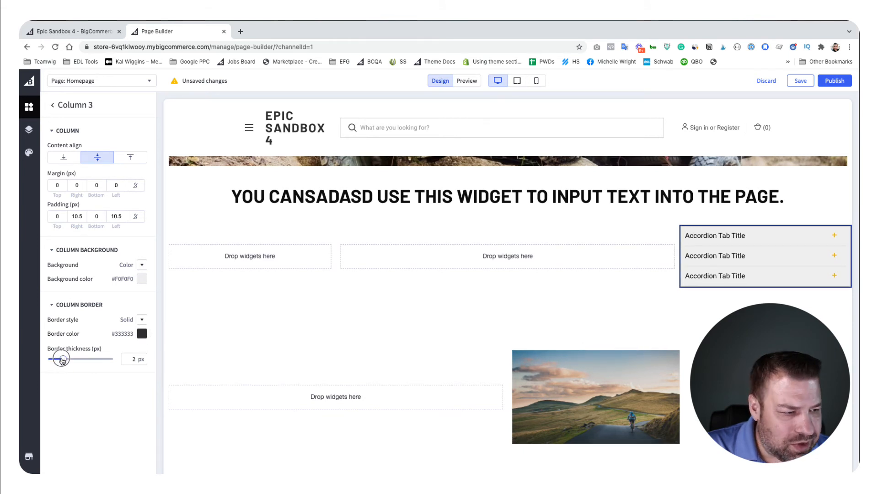
click(142, 265)
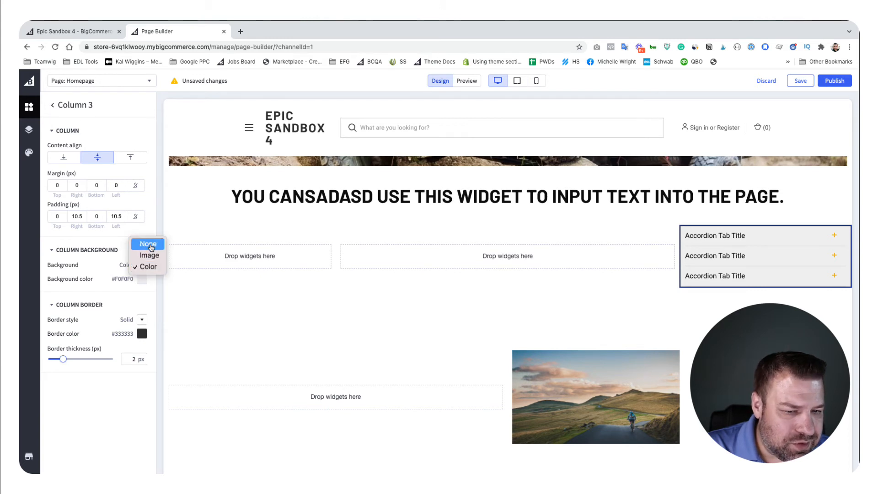
click(150, 246)
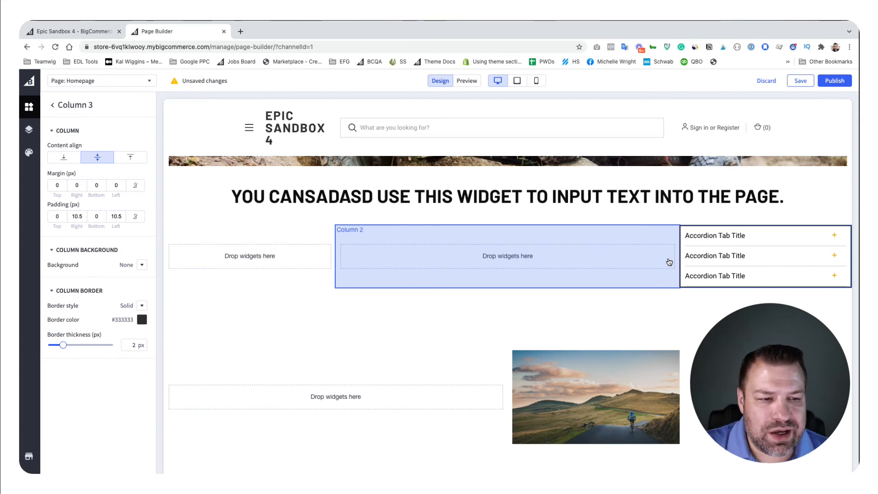
Step: Add a Custom Menu - PBW widget to Column 1 of the three-column layout
click(52, 105)
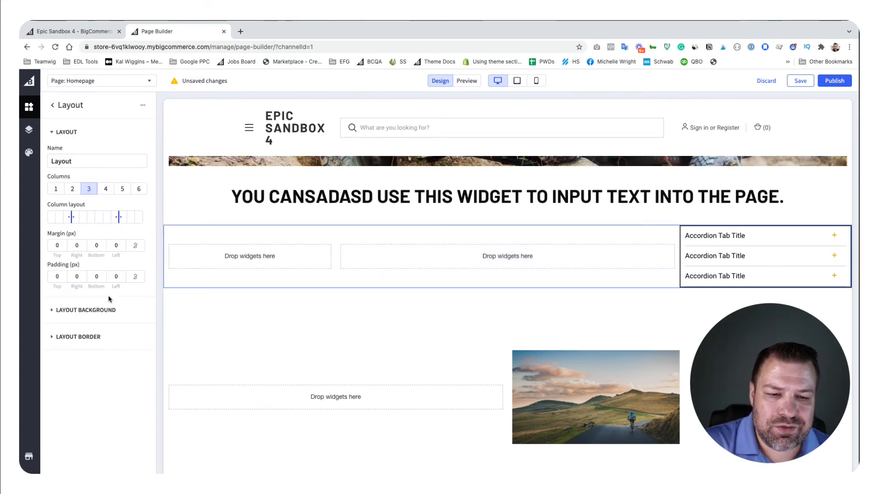
click(72, 108)
scroll(100, 284, down, 10)
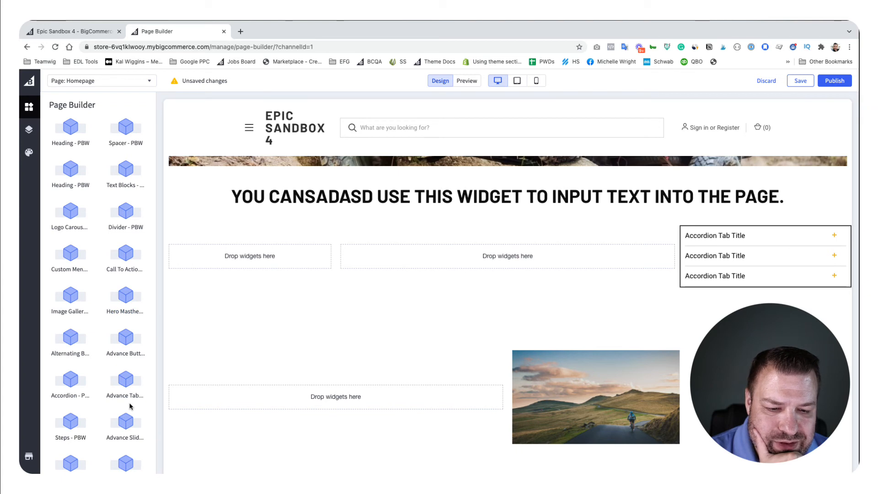
drag(123, 401, 258, 259)
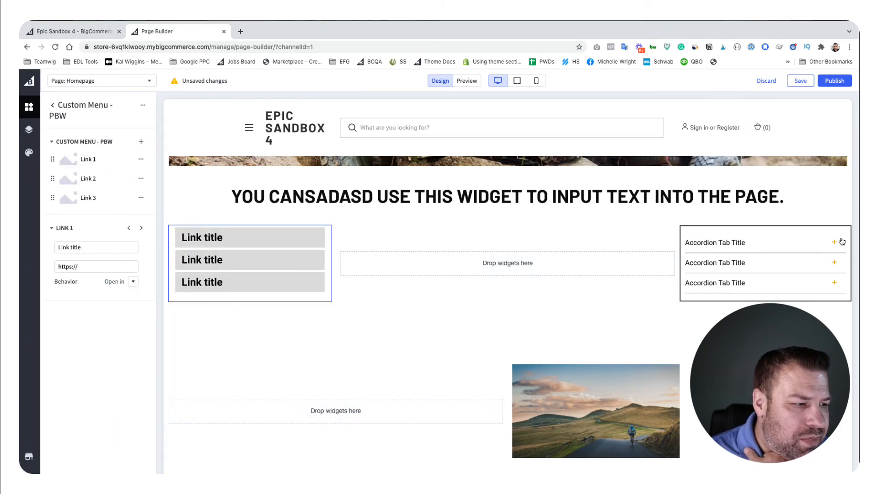
Step: Insert a two-column layout directly below the heading, with its first column narrowed to a quarter of the width
click(731, 234)
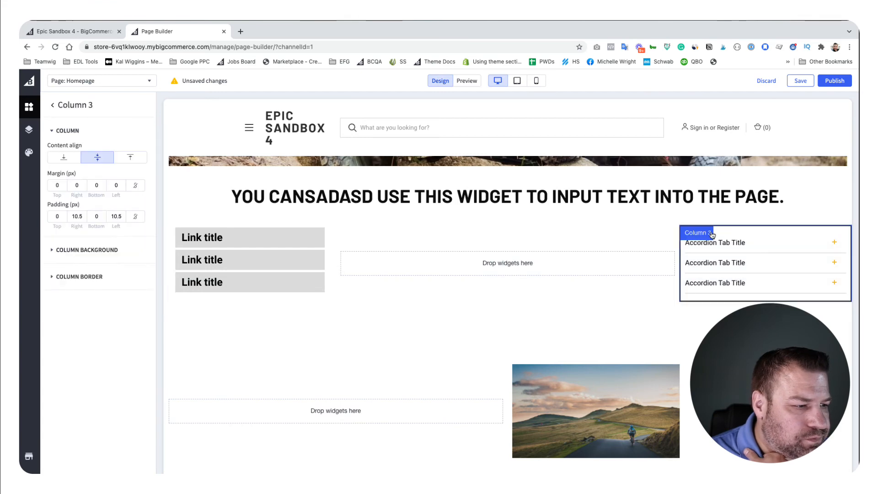
click(757, 232)
scroll(470, 262, up, 2)
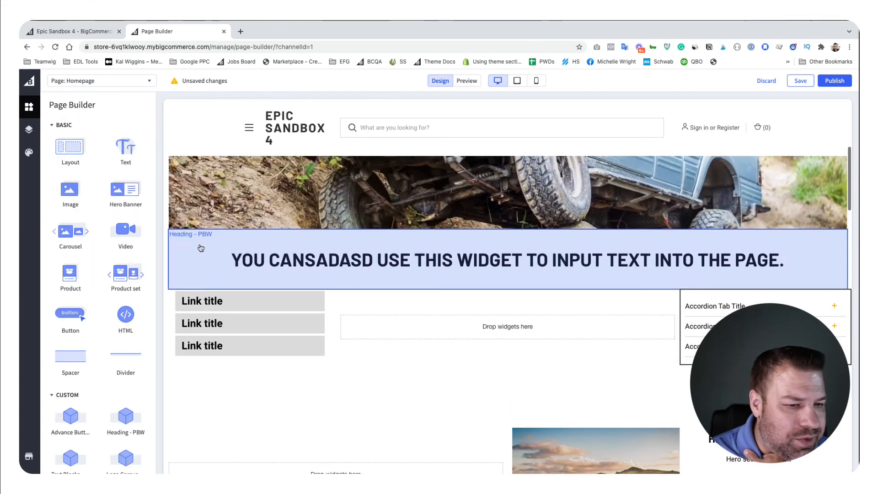
drag(69, 148, 403, 284)
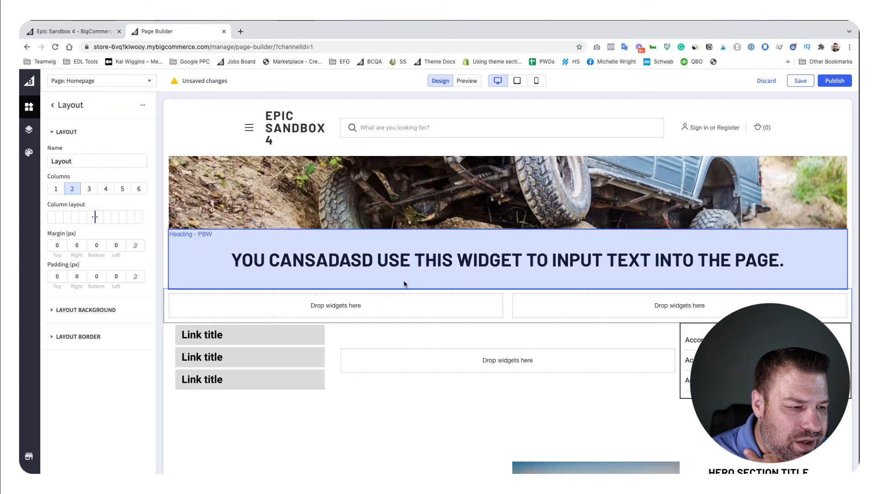
drag(94, 217, 73, 217)
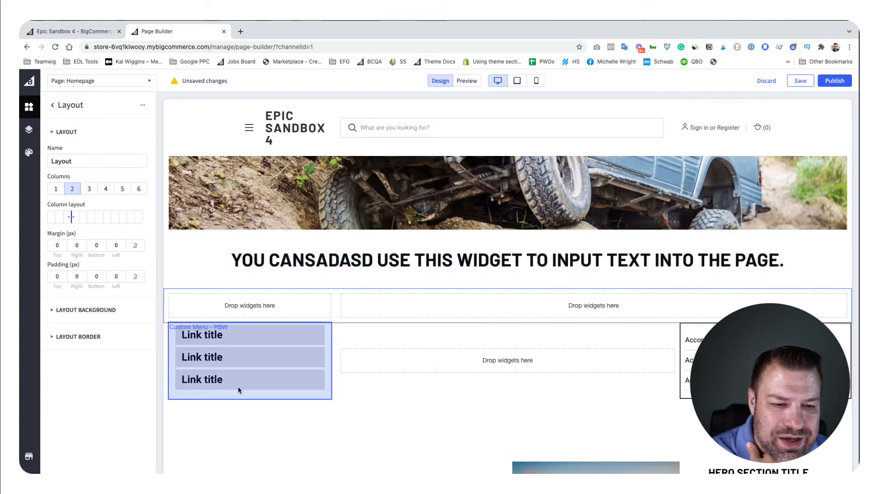
Step: Add a Custom Menu - PBW widget to the narrow first column of the new two-column layout
click(53, 105)
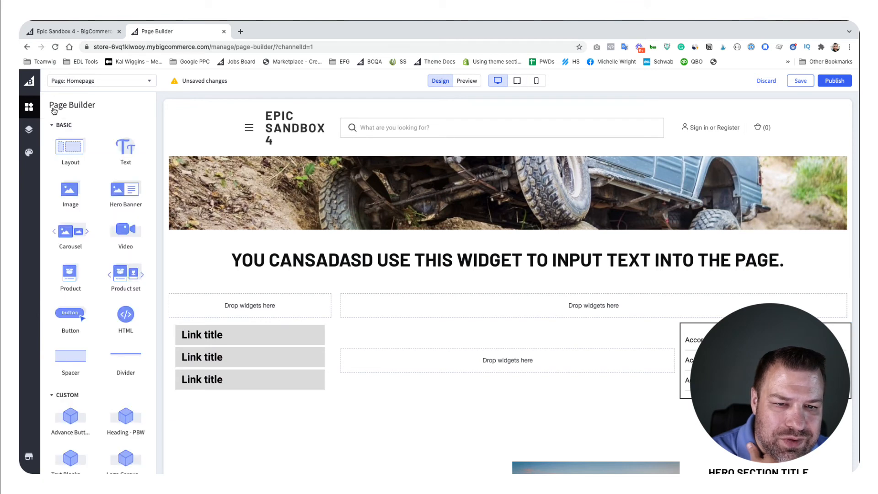
scroll(75, 282, down, 6)
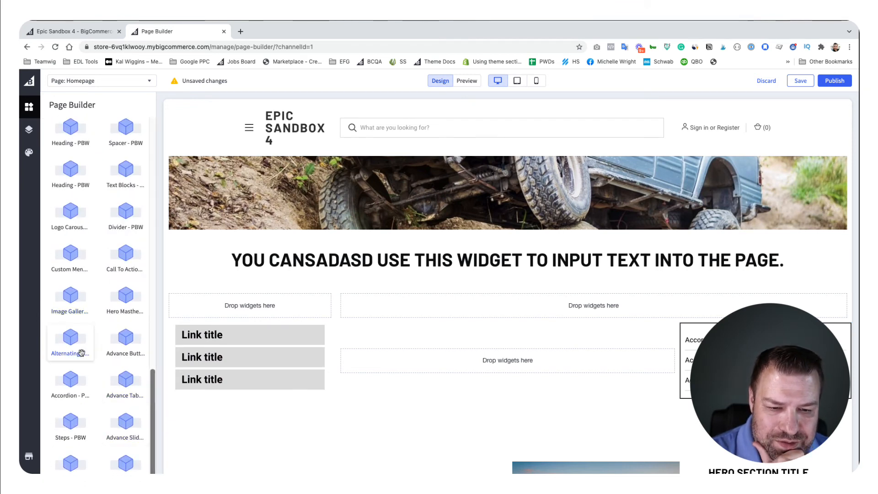
drag(65, 255, 263, 339)
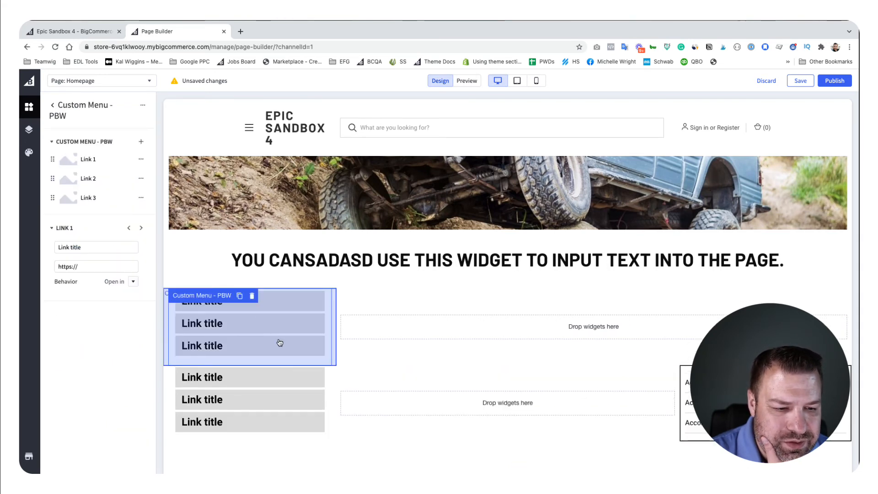
Step: Delete the custom menu from the three-column layout, and delete that whole layout together with its accordion
click(252, 372)
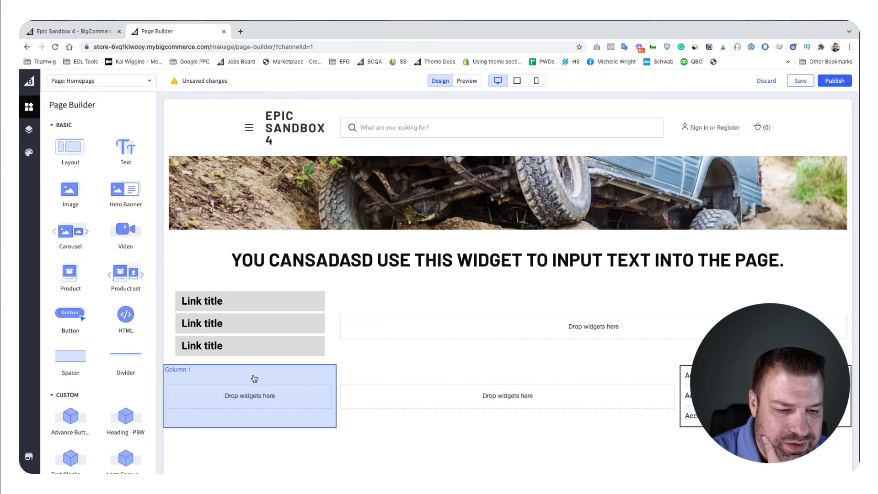
click(684, 384)
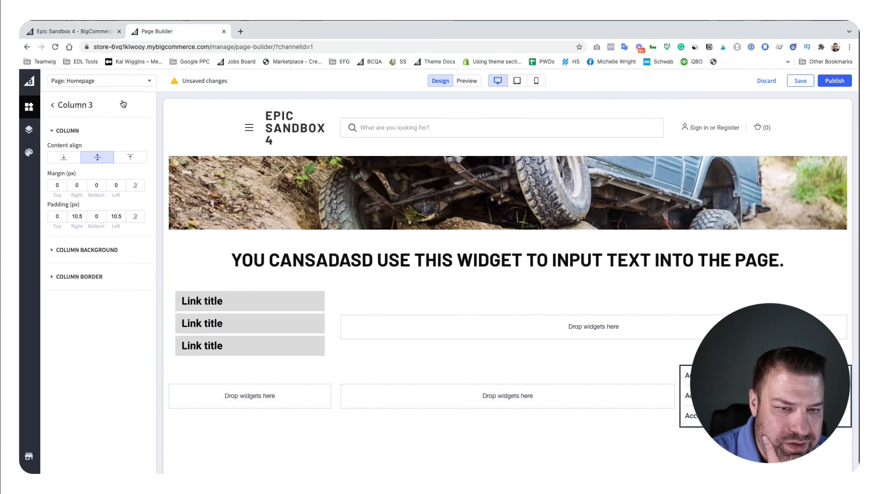
click(54, 105)
click(143, 104)
click(131, 124)
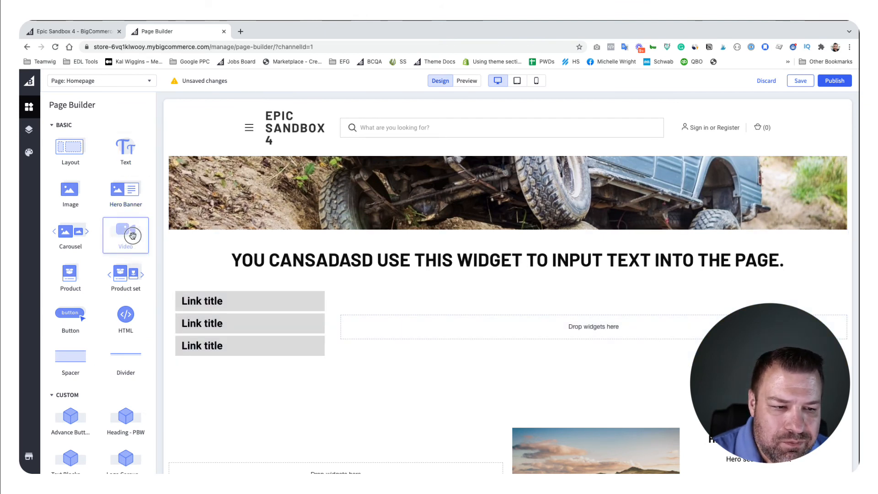
Step: Try a Video widget in the wide column beside the custom menu, and delete it again
drag(125, 230, 418, 338)
scroll(447, 340, down, 3)
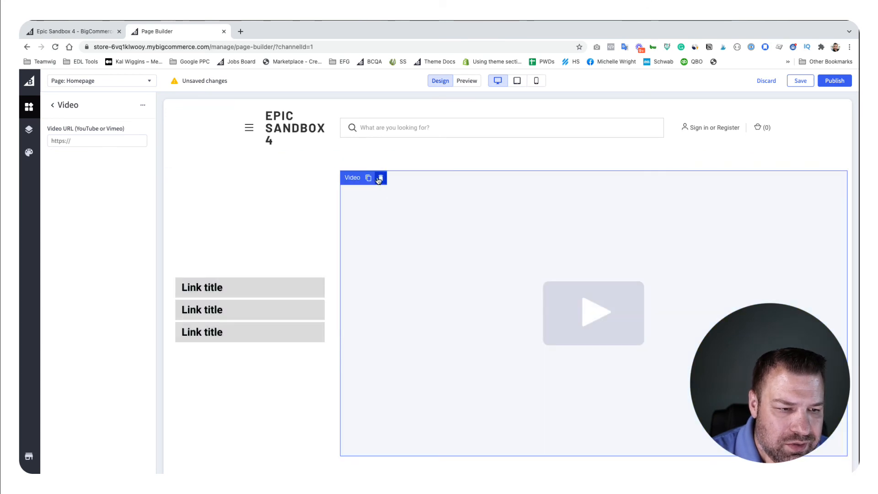
click(383, 178)
Step: Add an Image Gallery - PBW widget to the wide column beside the custom menu
scroll(75, 267, down, 10)
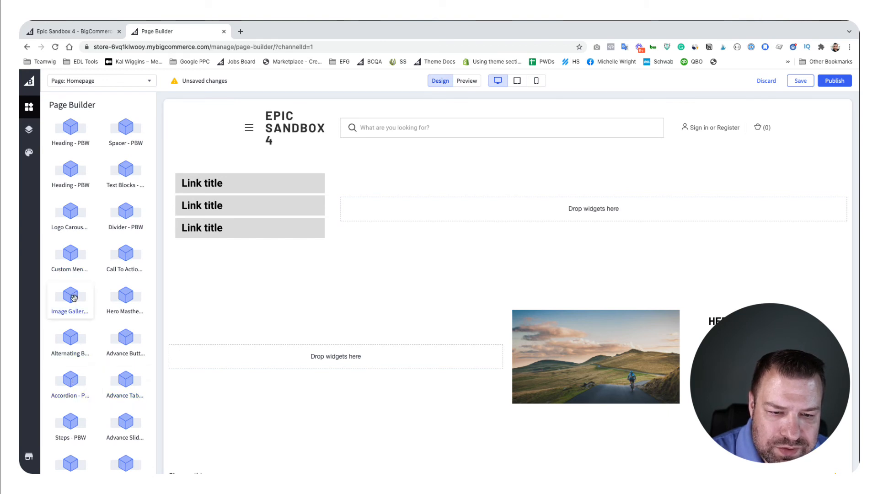
drag(72, 299, 516, 230)
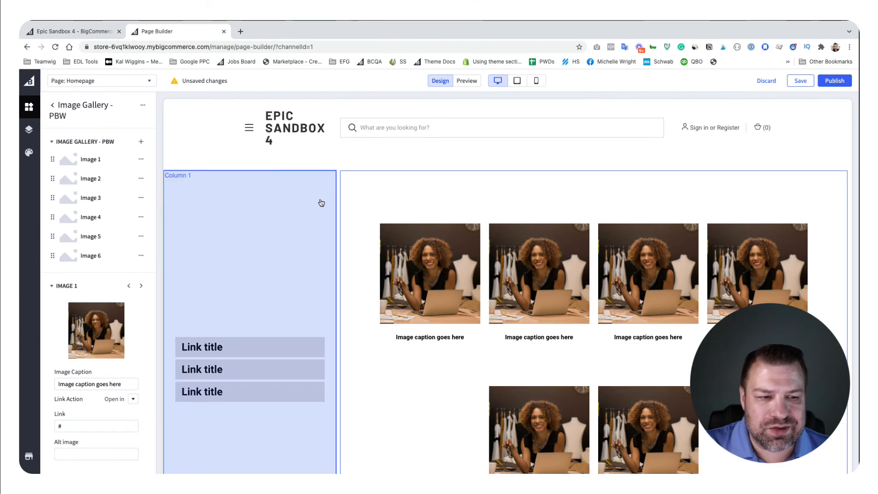
Step: Change the first link's title in the Custom Menu - PBW beside the image gallery to "Link 1"
click(256, 379)
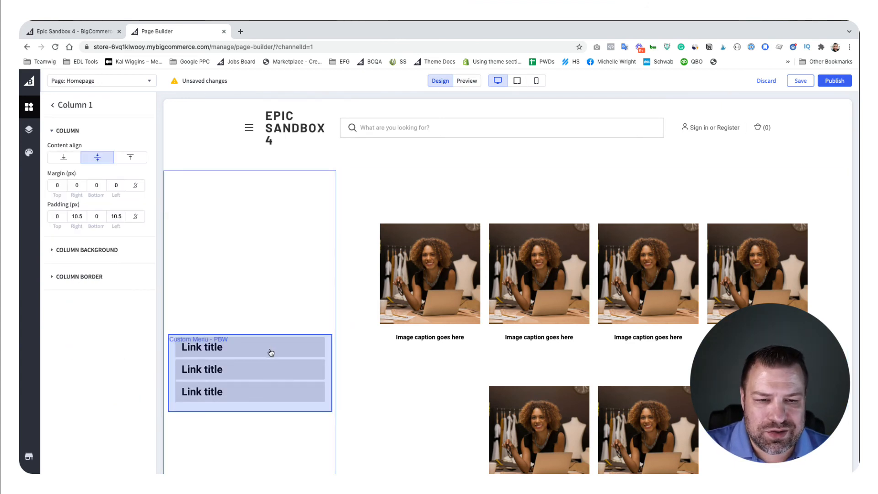
click(266, 350)
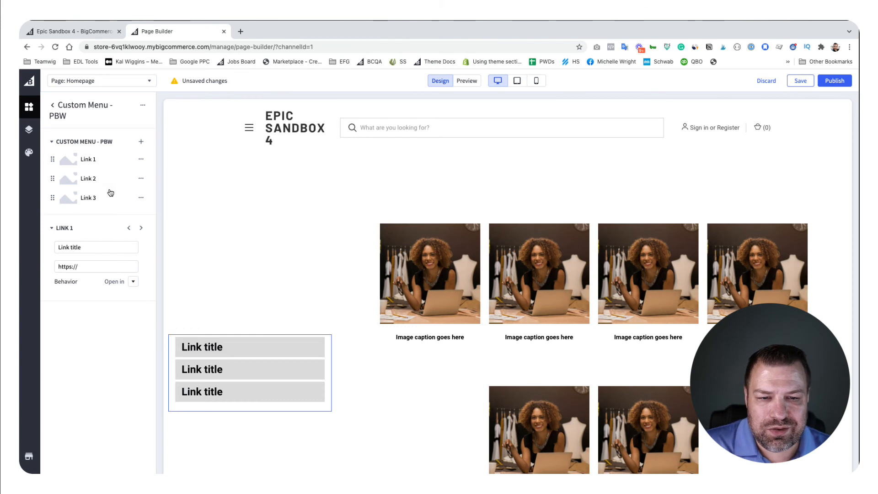
drag(83, 249, 54, 247)
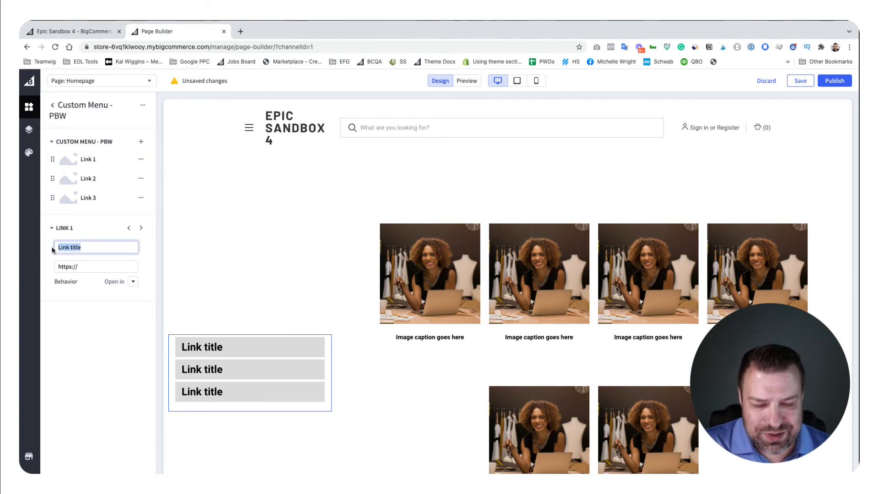
text(Link 1)
key(Tab)
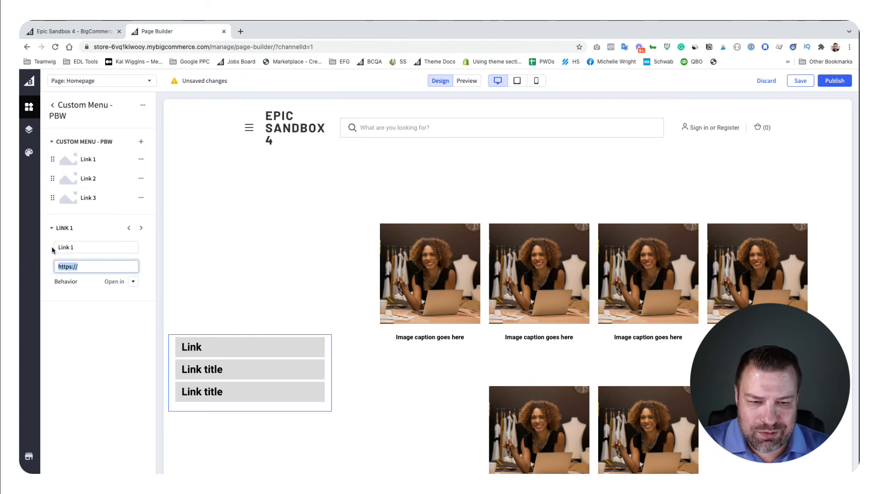
key(End)
text(googl)
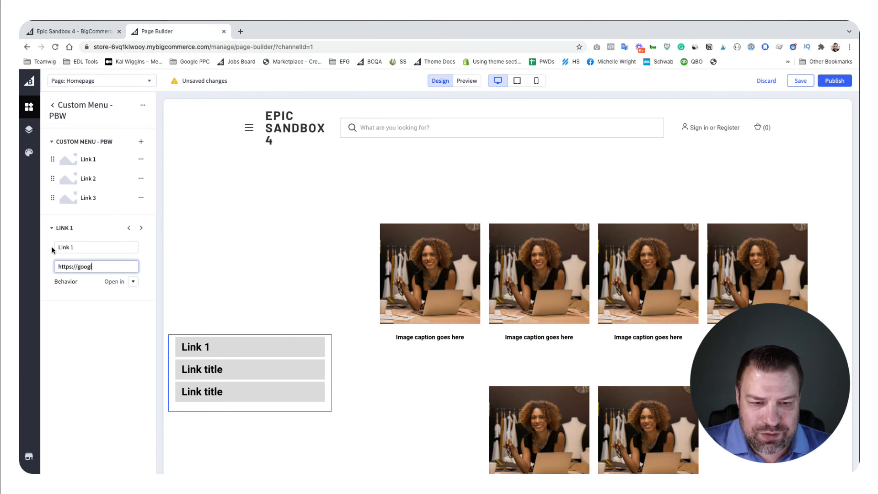
text(e.com)
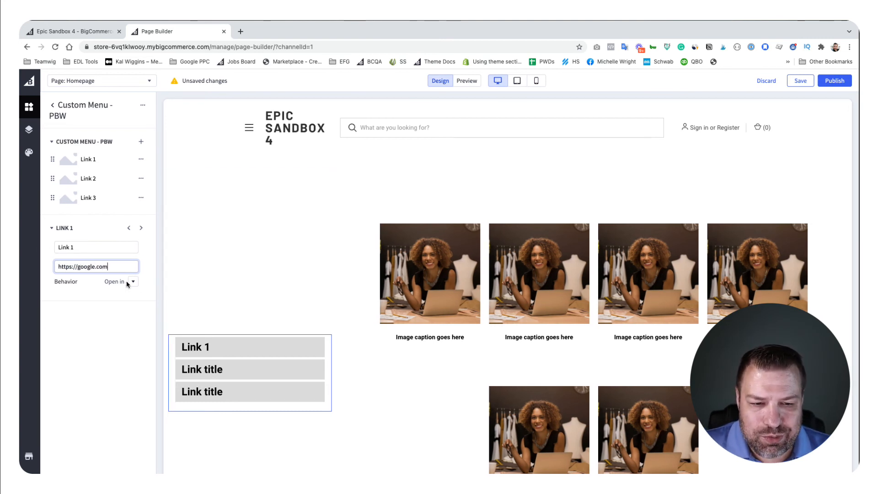
click(133, 282)
click(134, 296)
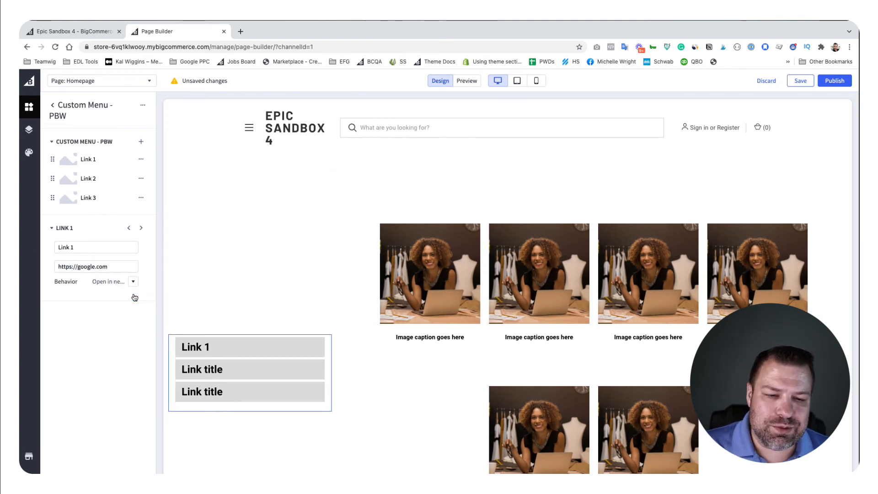
Step: Delete the Custom Menu - PBW from the narrow column and add a new full-width one directly beneath the large text heading
drag(114, 267, 37, 266)
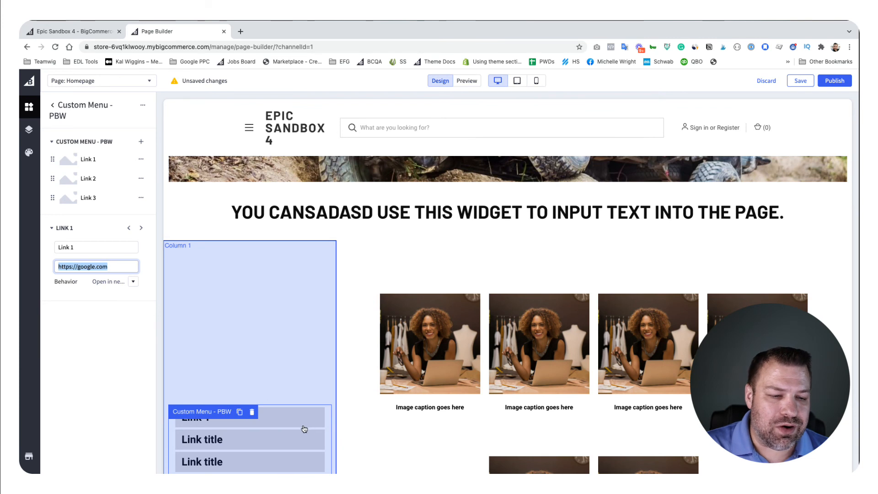
click(251, 412)
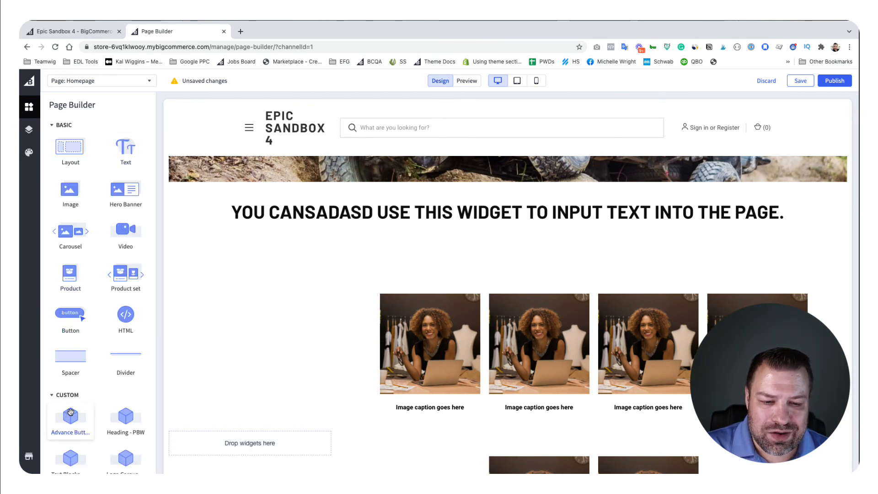
scroll(71, 412, down, 10)
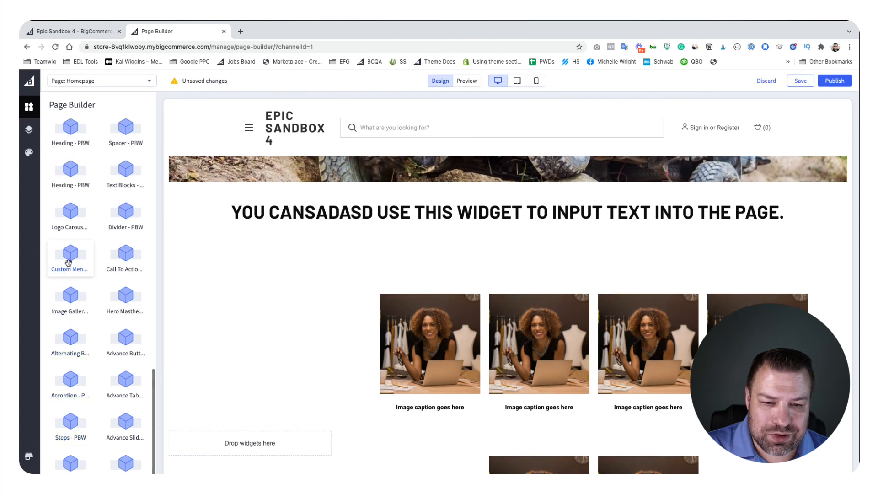
drag(68, 262, 435, 234)
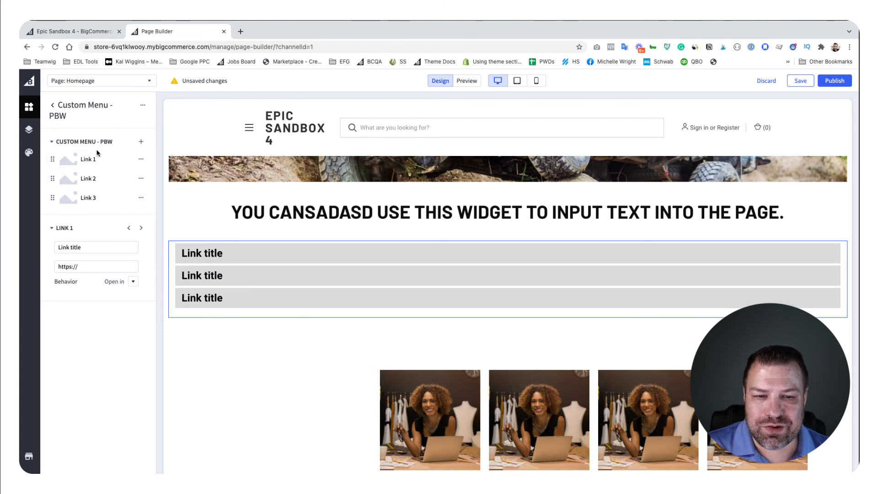
Step: Enable the Horizontal Menu option in the settings of the new Custom Menu - PBW beneath the heading
click(143, 105)
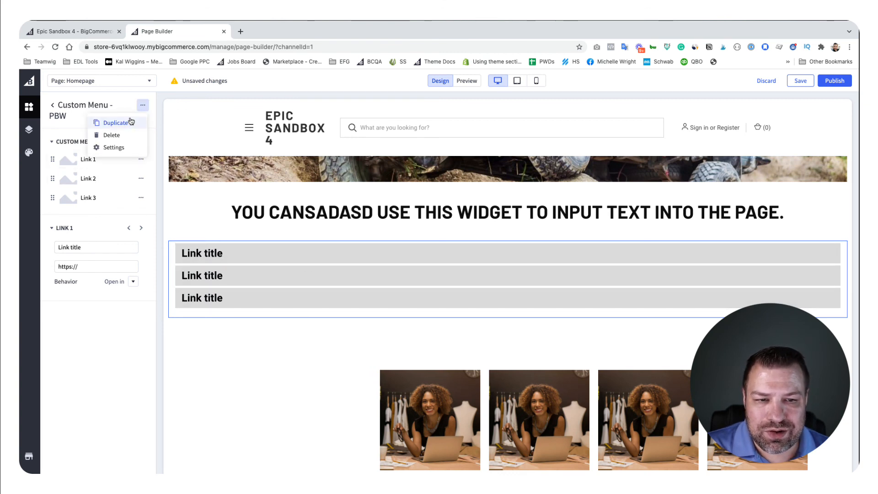
click(114, 148)
click(83, 161)
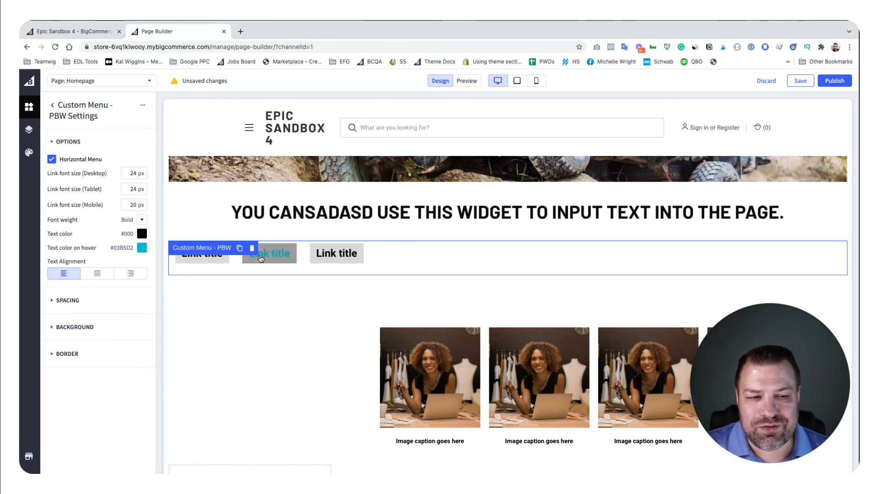
scroll(324, 275, down, 5)
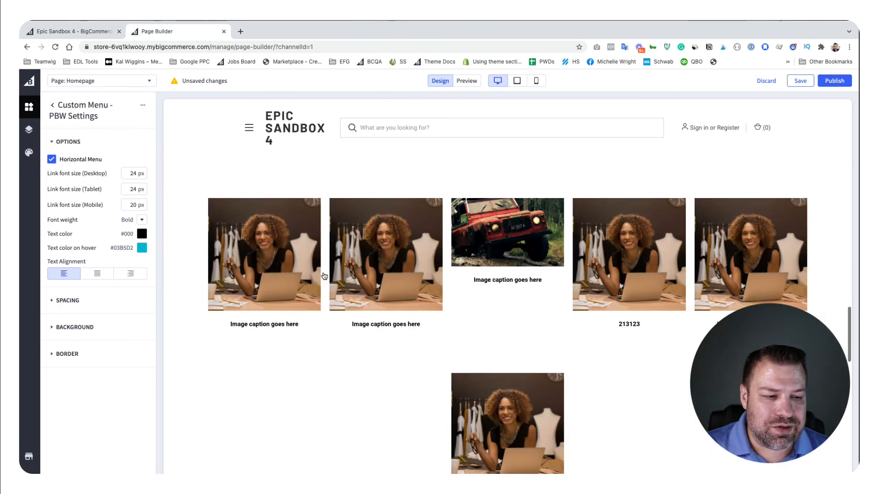
scroll(325, 276, down, 5)
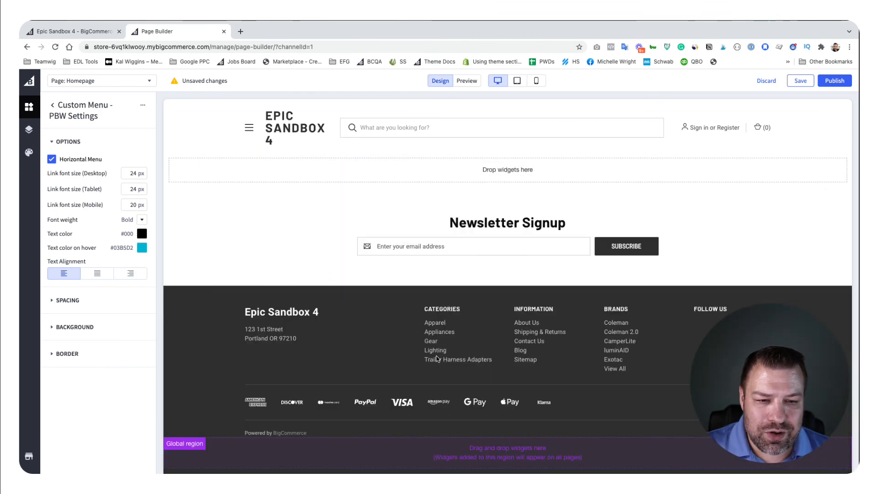